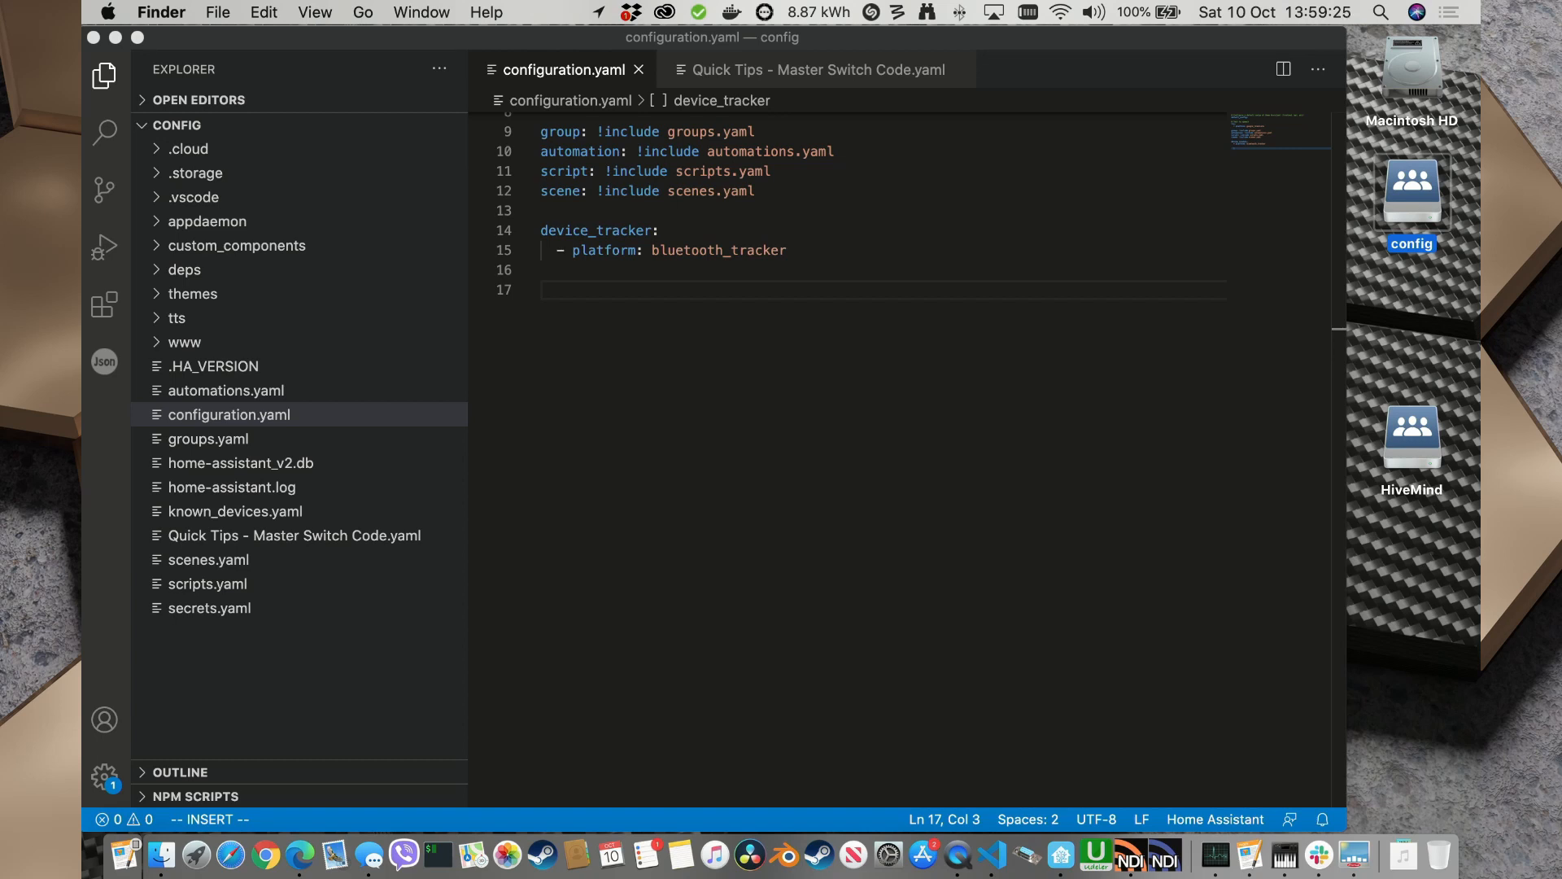
Copy the entire template switch code from Quick Tips - Master Switch Code.yaml.
click(299, 415)
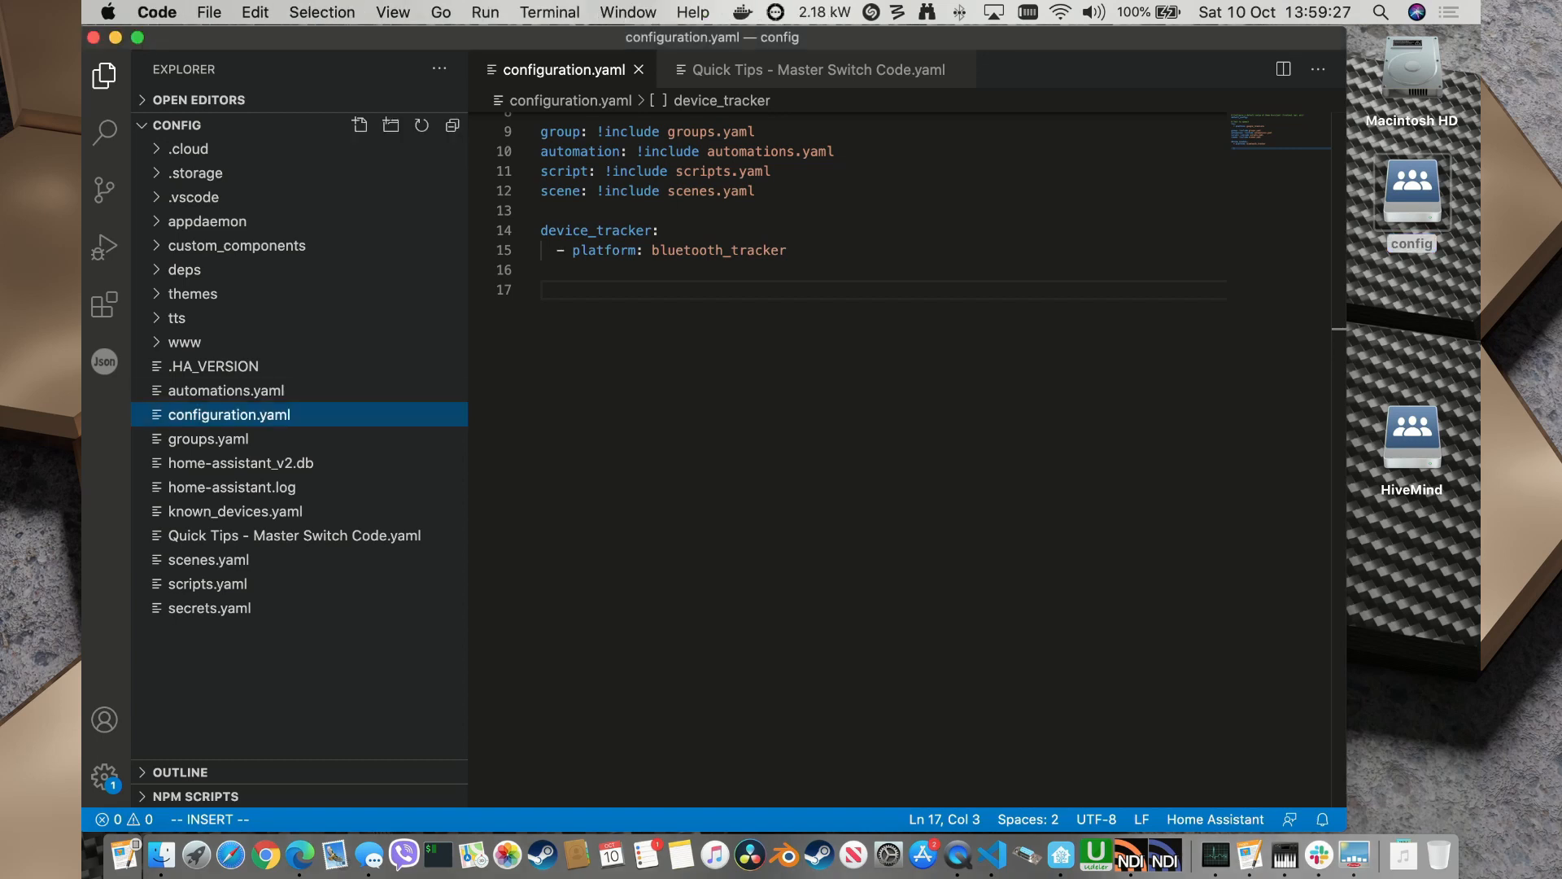
click(294, 535)
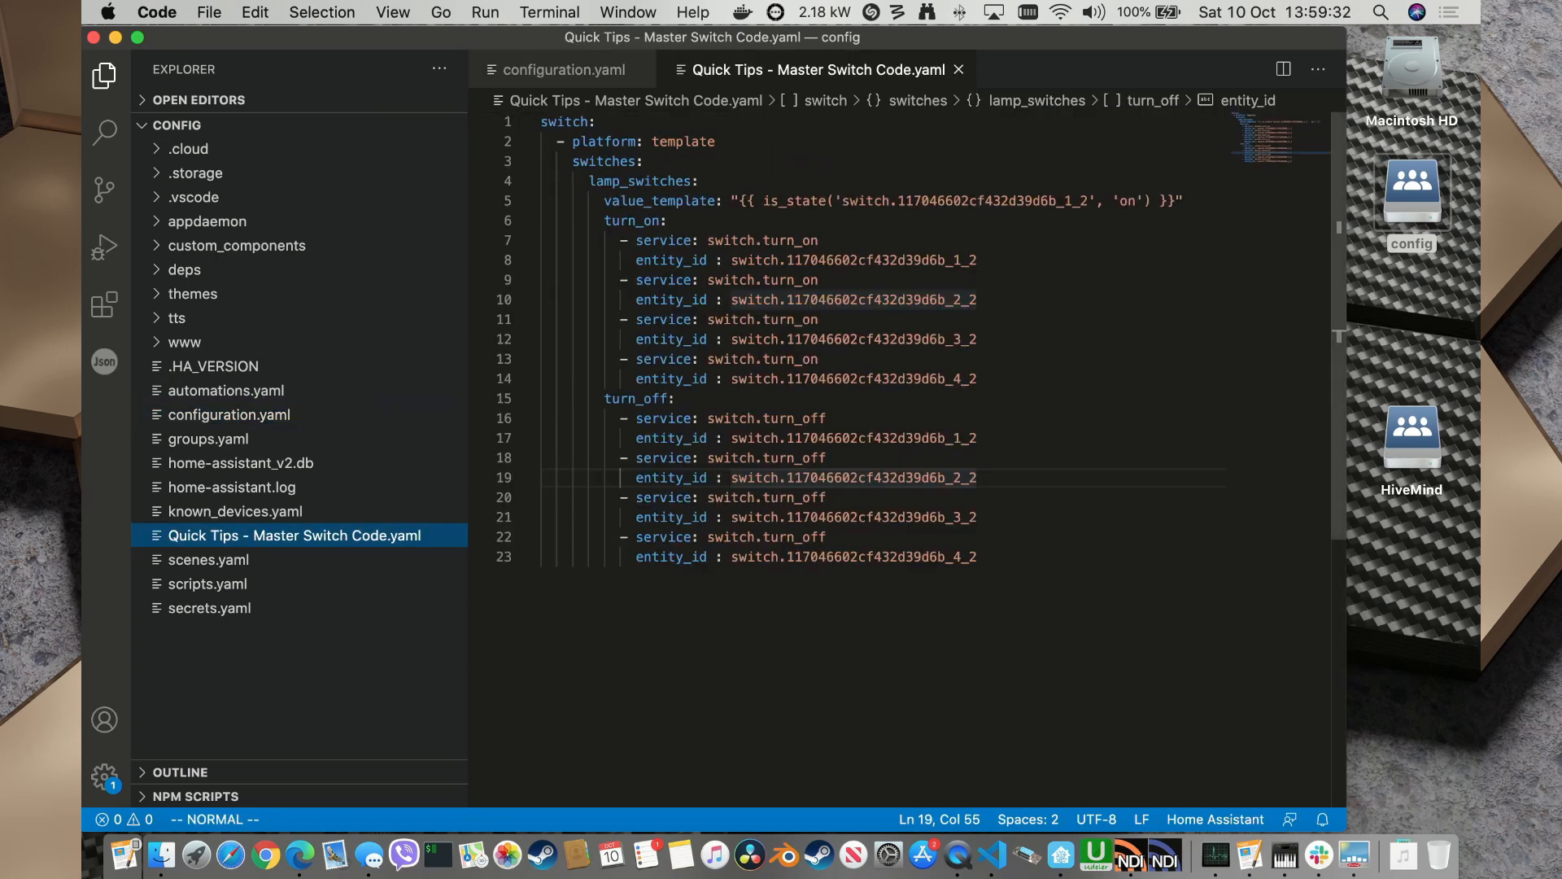
click(973, 557)
drag(976, 556, 542, 122)
key(super+c)
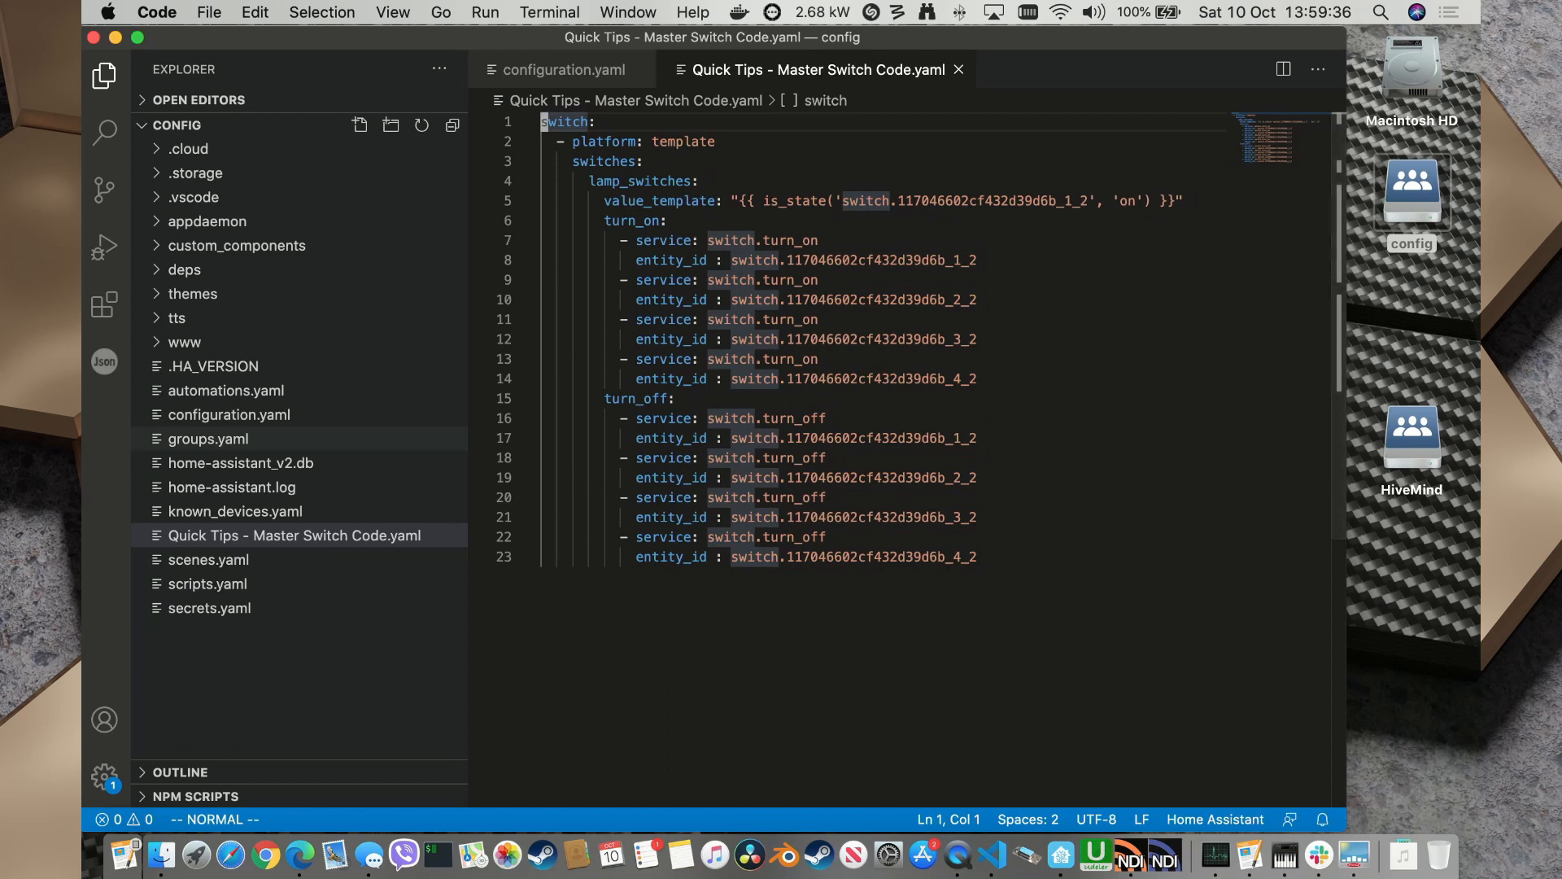
Paste the copied switch code at the end of configuration.yaml, below the device_tracker section.
click(229, 414)
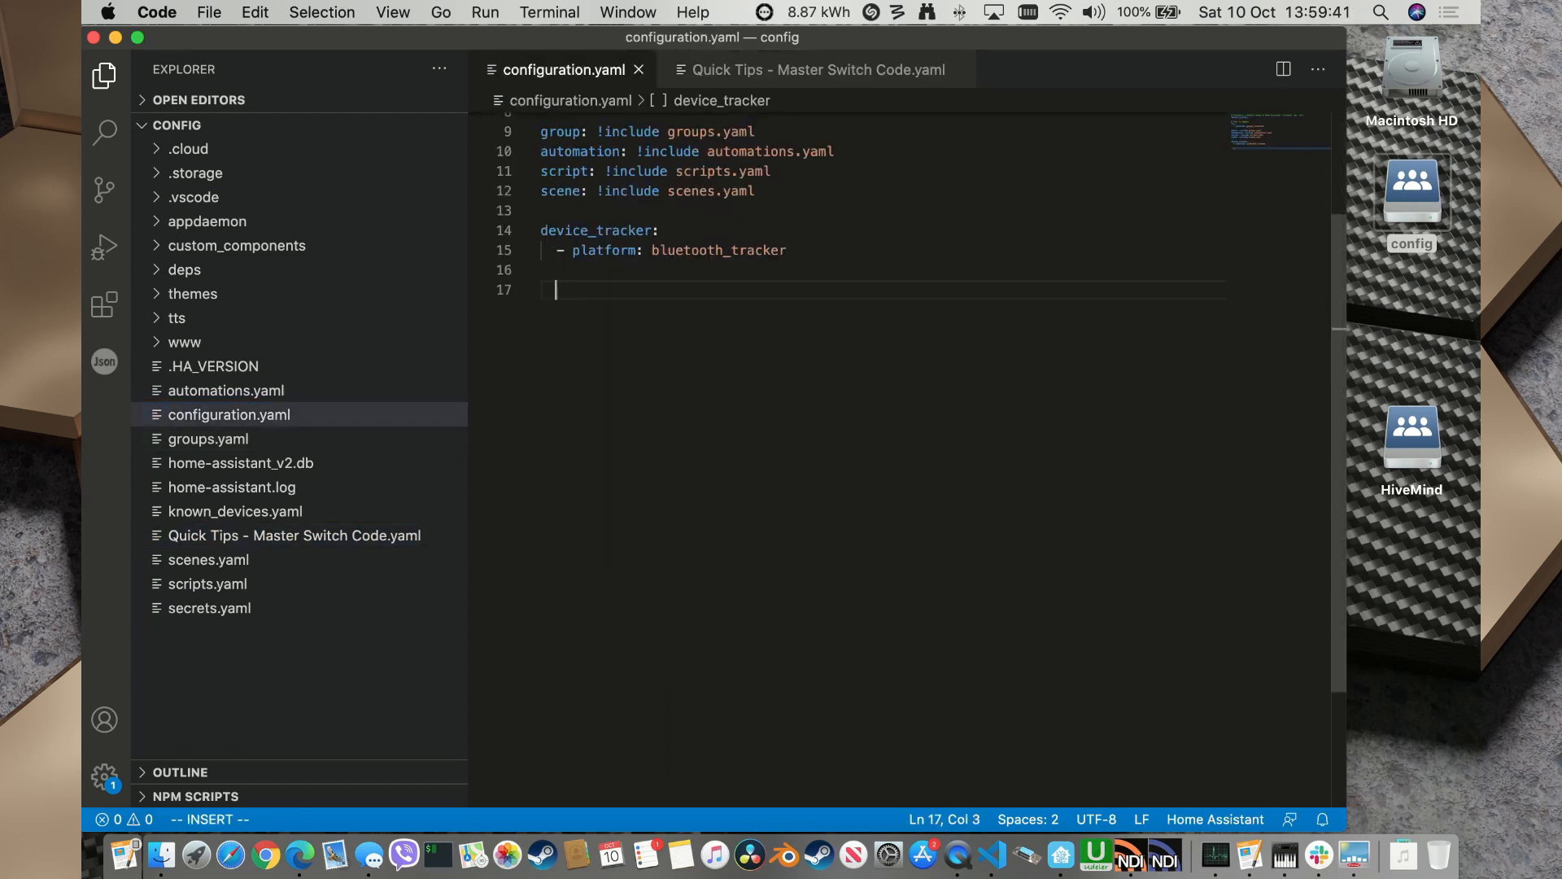
key(BackSpace)
key(super+v)
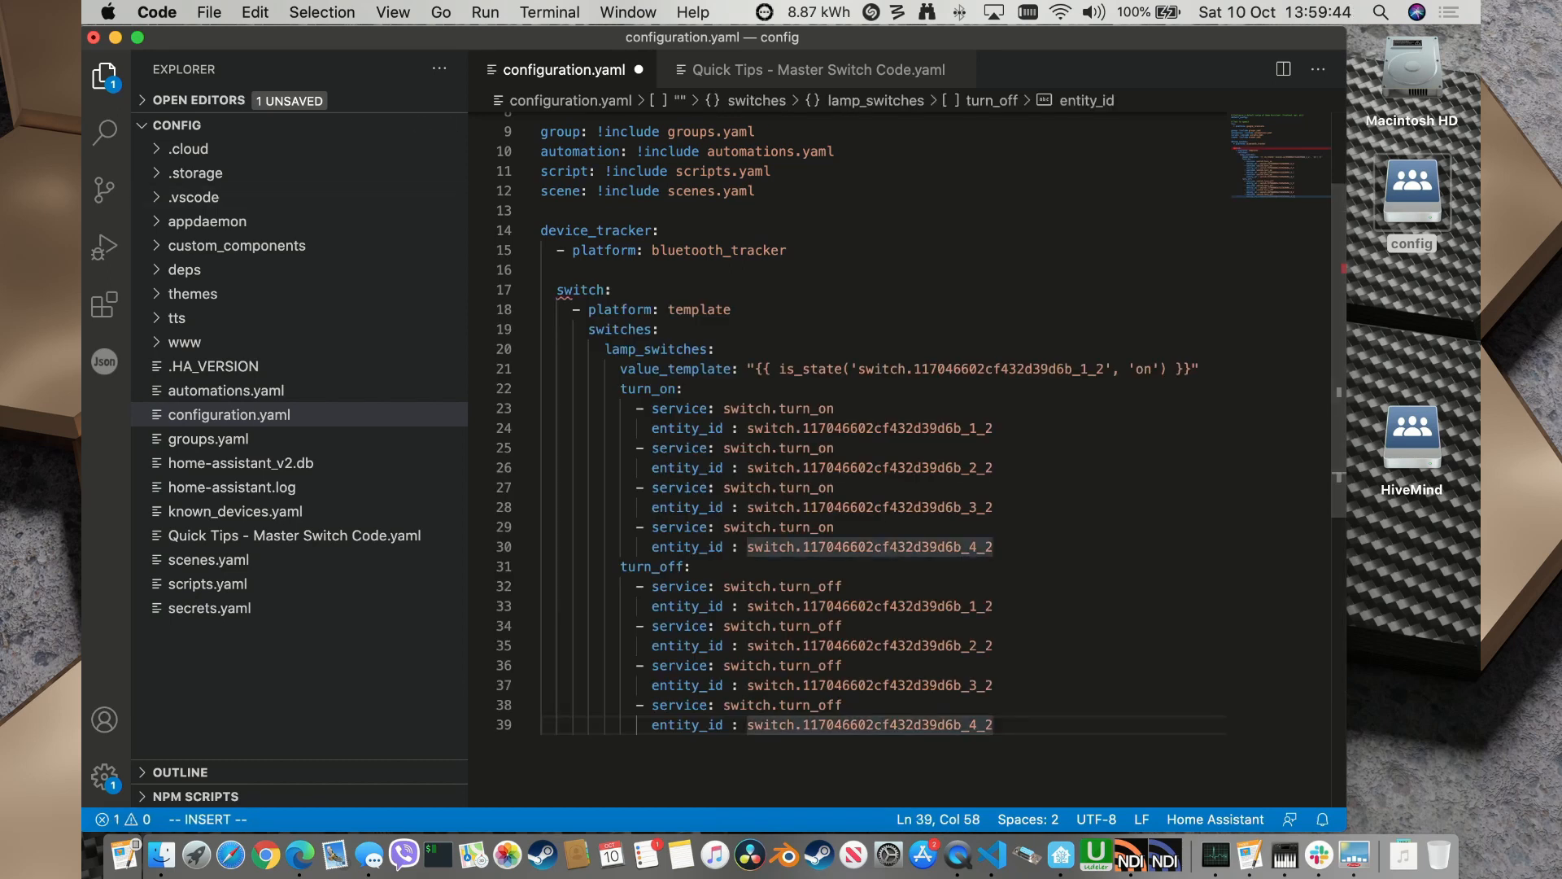
Outdent the pasted switch block one level so switch: is a top-level key, and save configuration.yaml.
drag(993, 725, 538, 290)
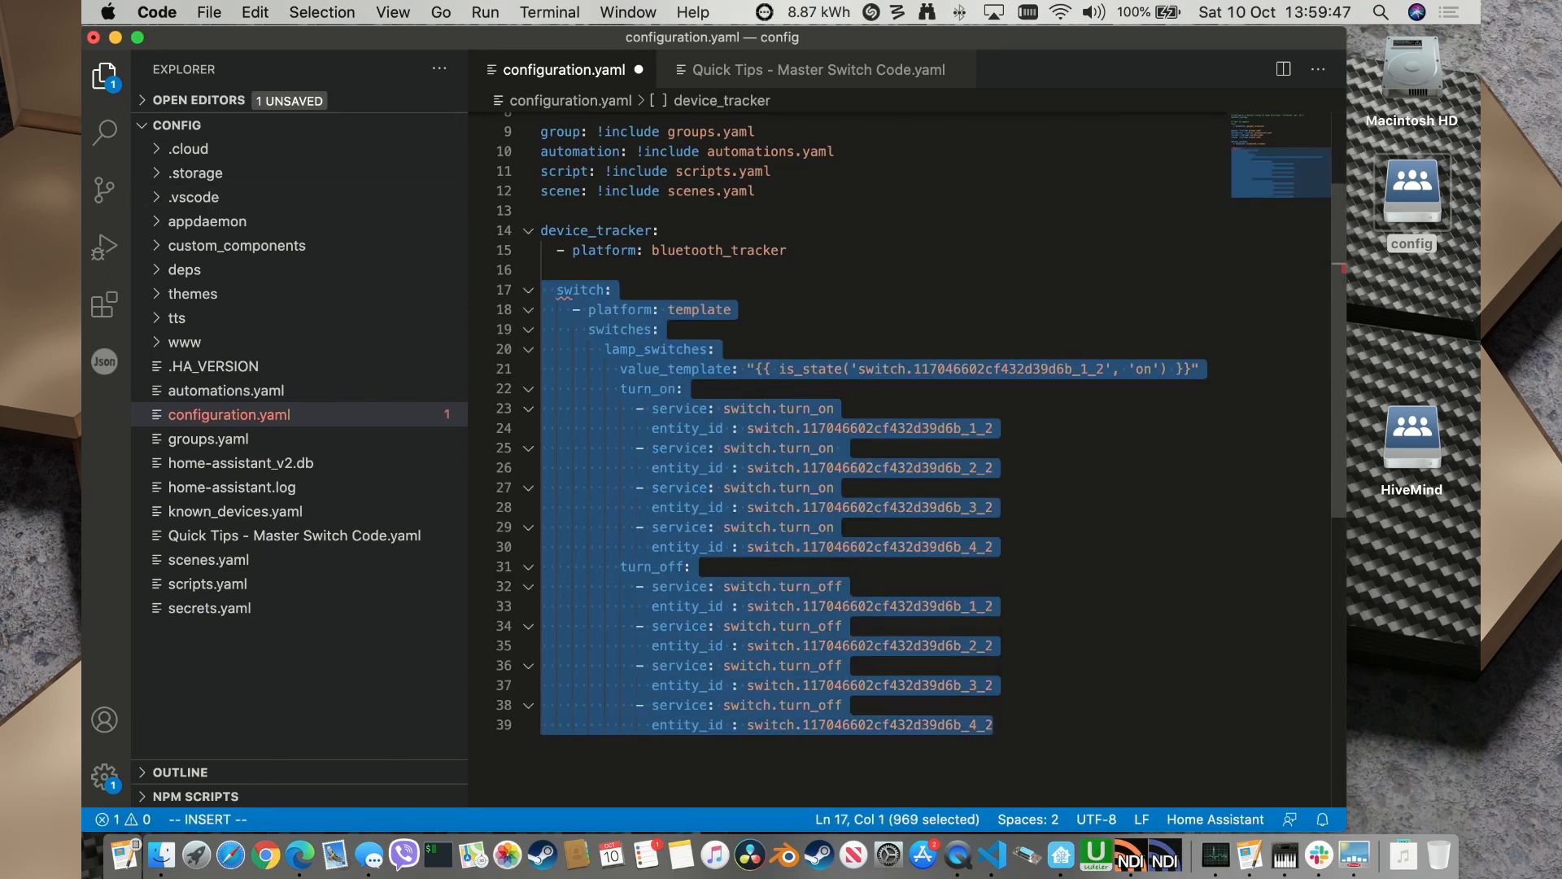
key(shift+Tab)
click(977, 508)
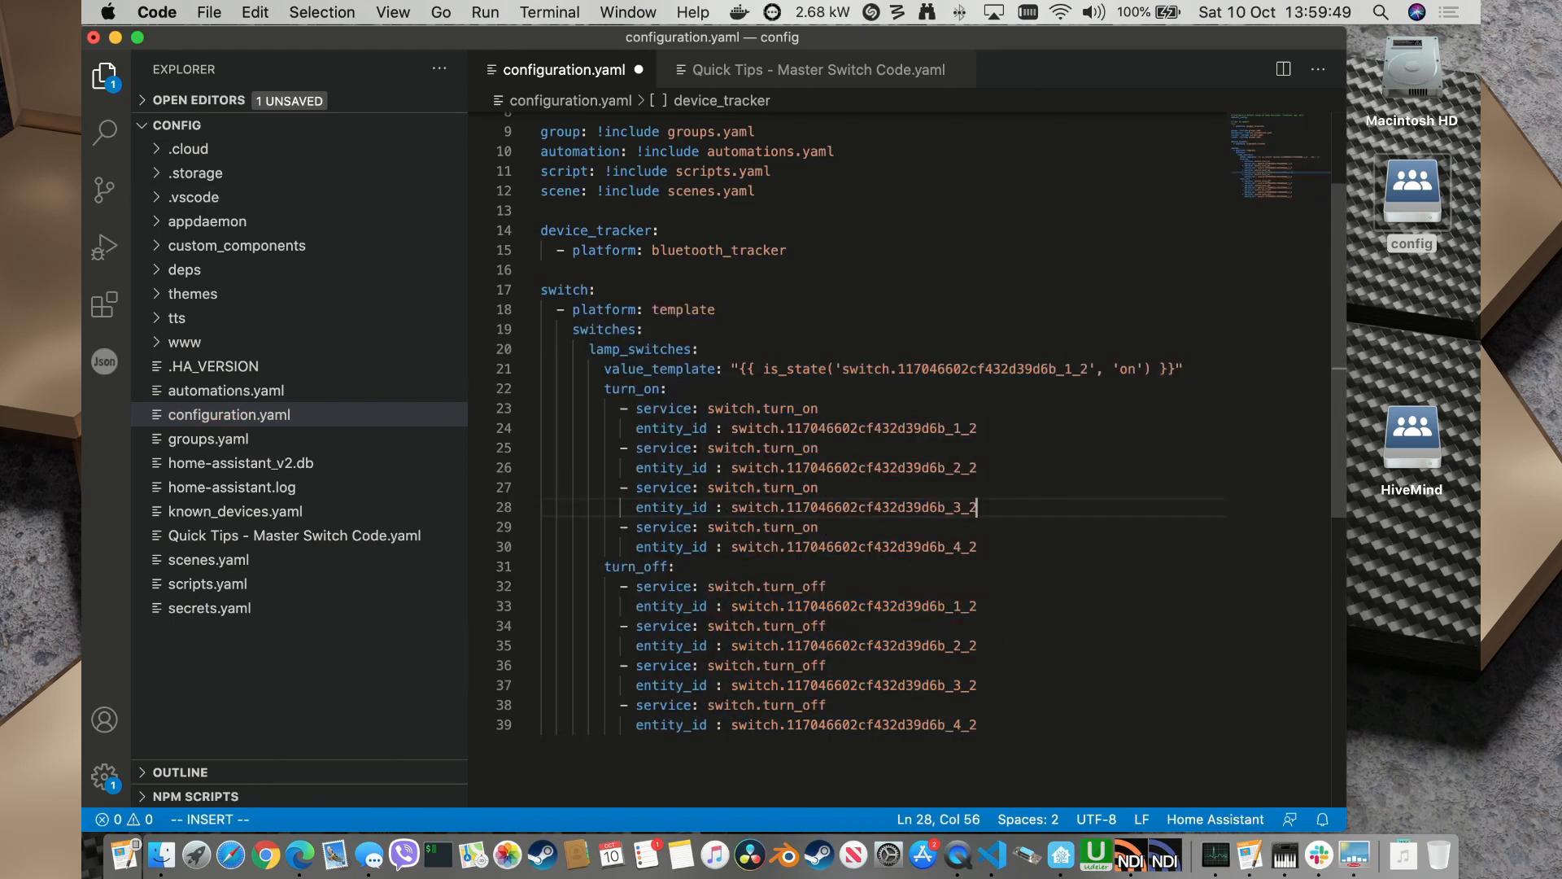
key(super+s)
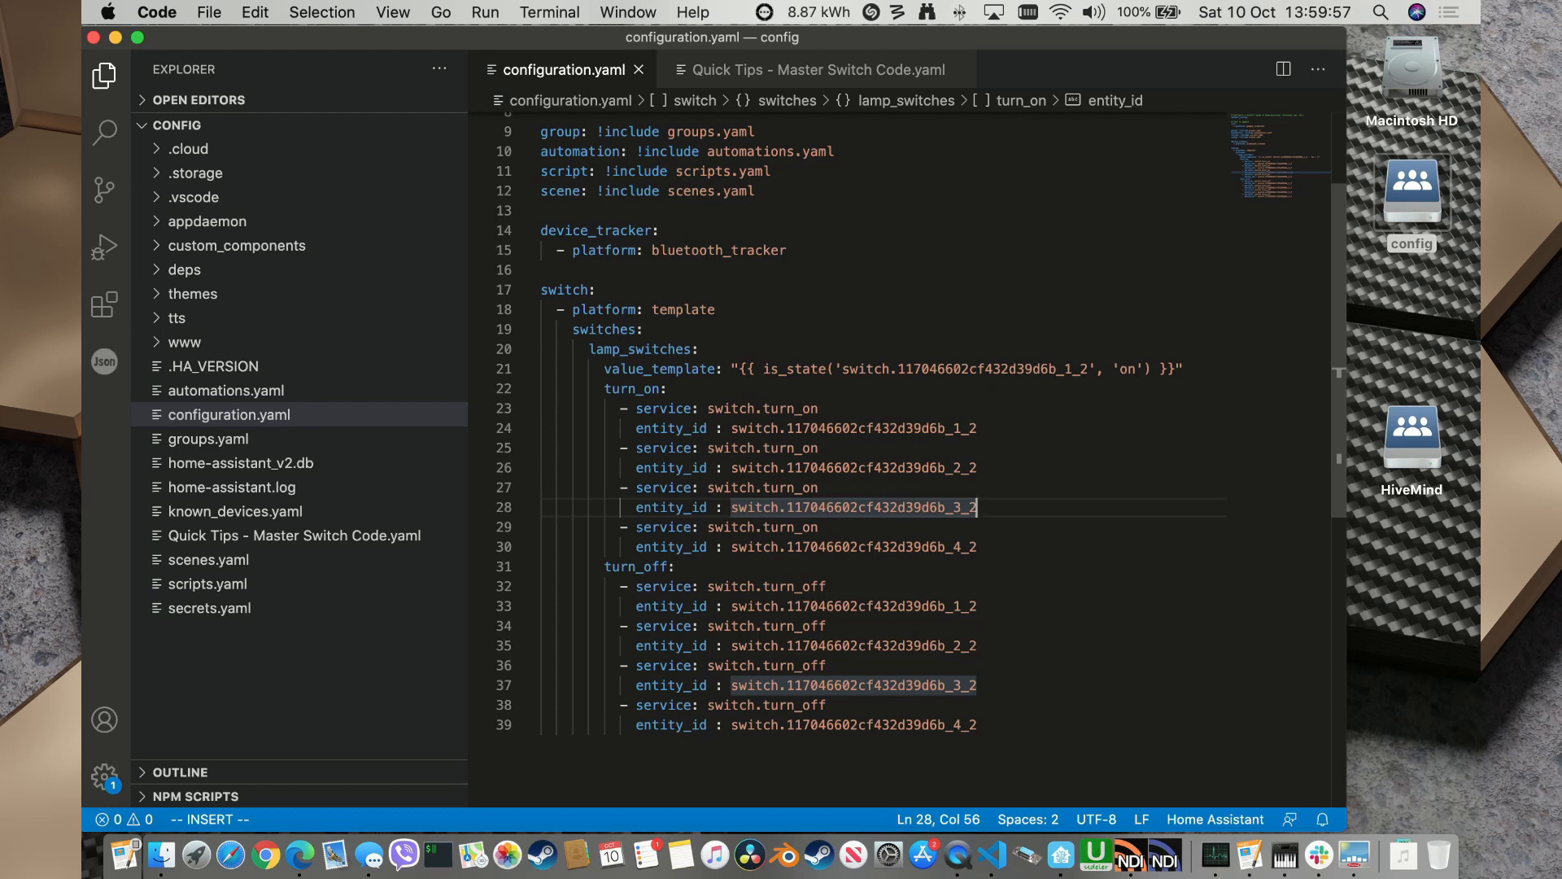
Rename the lamp_switches key under switches to Lamps.
drag(573, 329, 700, 350)
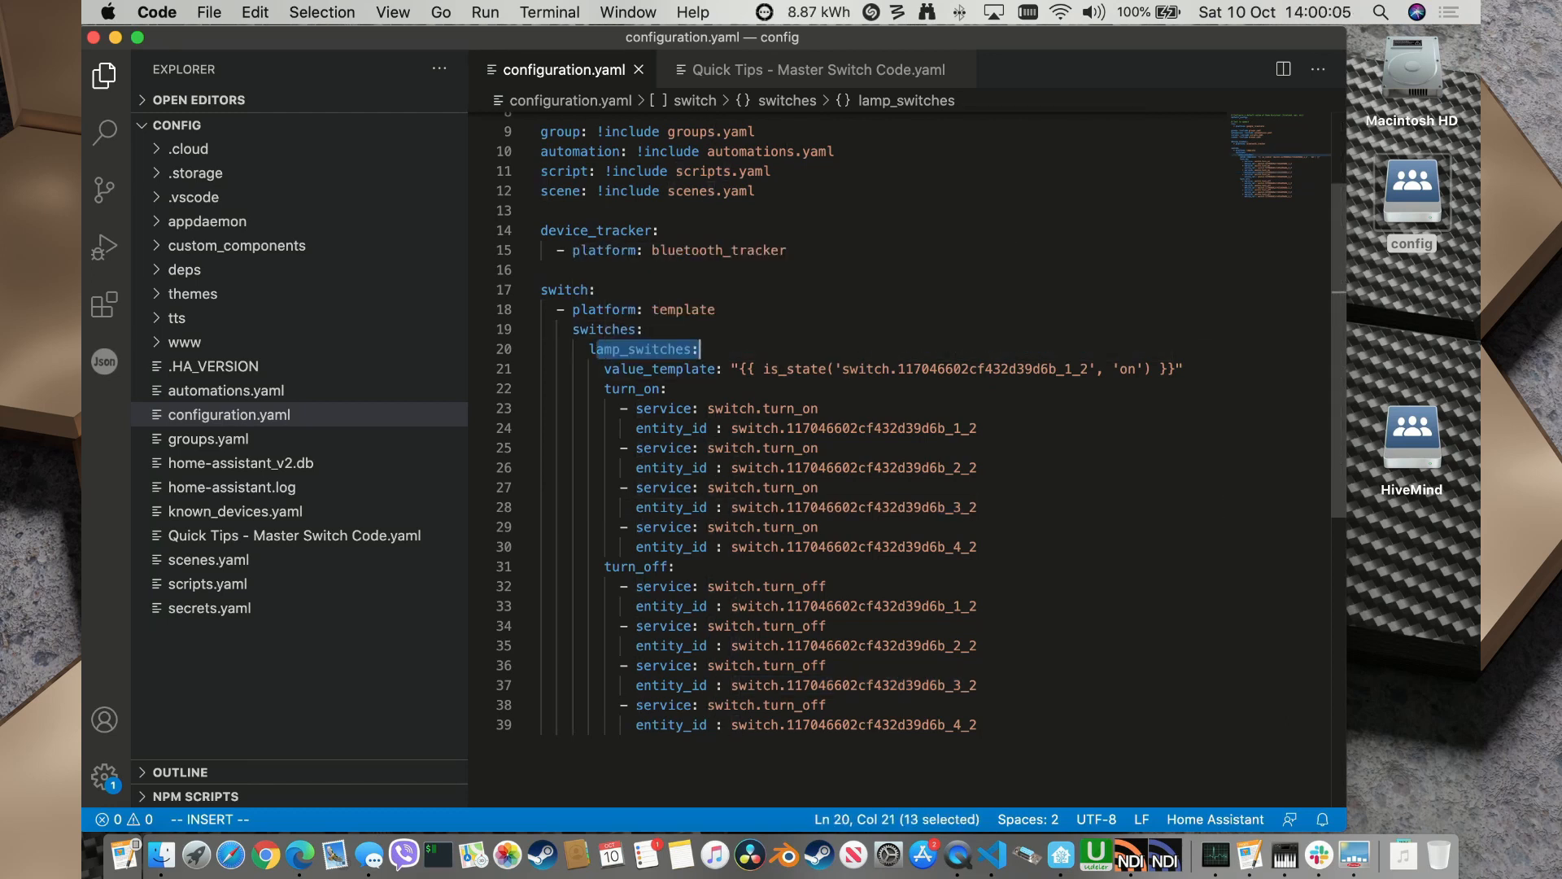
click(692, 350)
key(BackSpace)
key(BackSpace)
key(BackSpace)
key(BackSpace)
key(BackSpace)
key(BackSpace)
key(BackSpace)
key(BackSpace)
key(BackSpace)
key(BackSpace)
key(BackSpace)
key(BackSpace)
key(BackSpace)
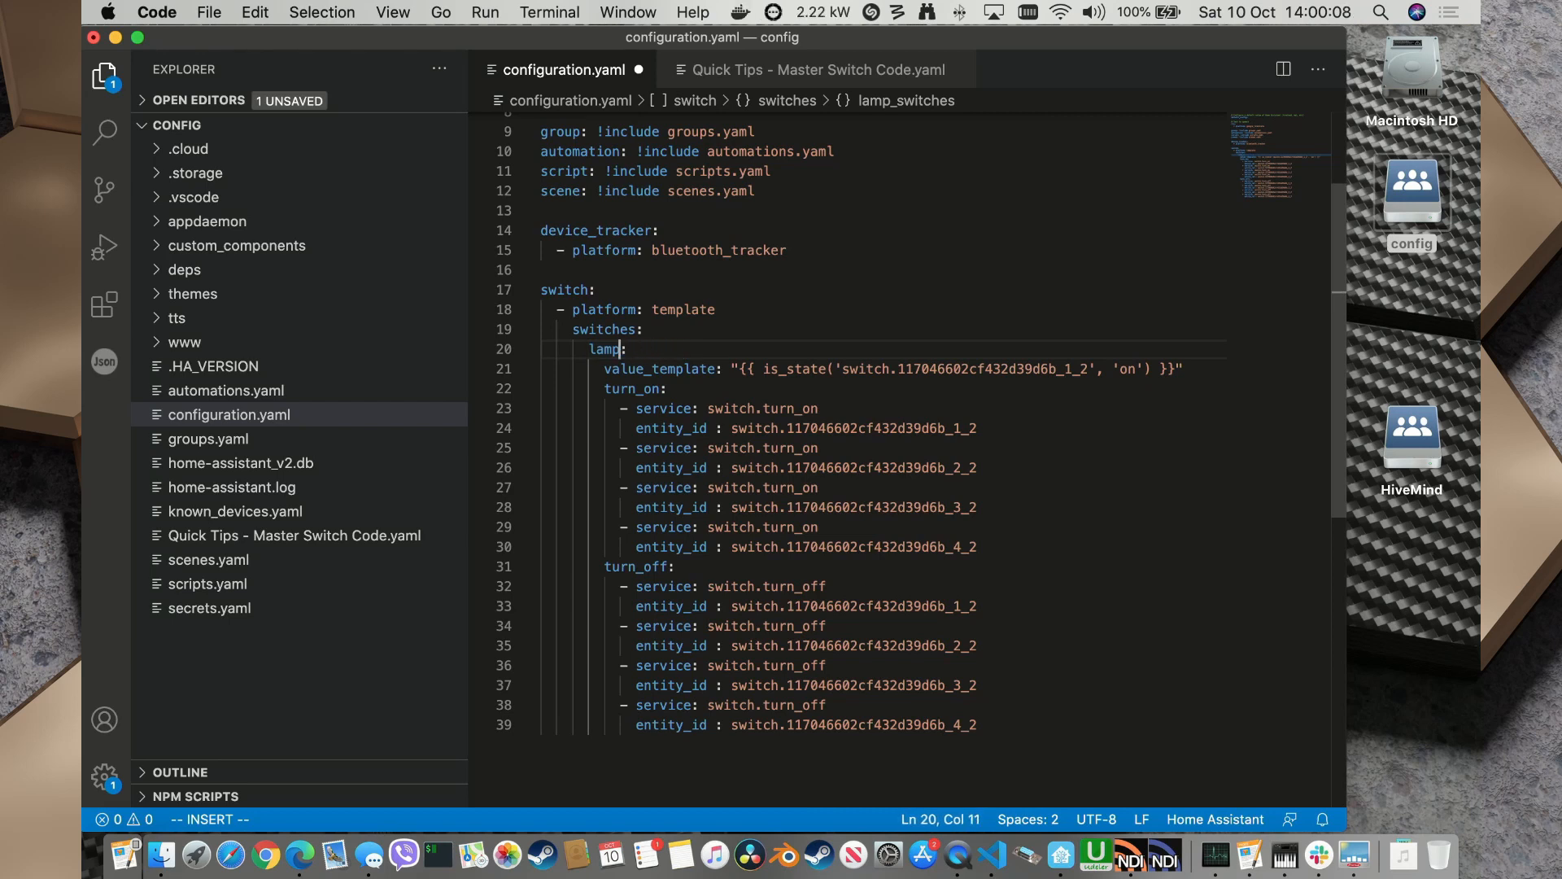
text(Lamps)
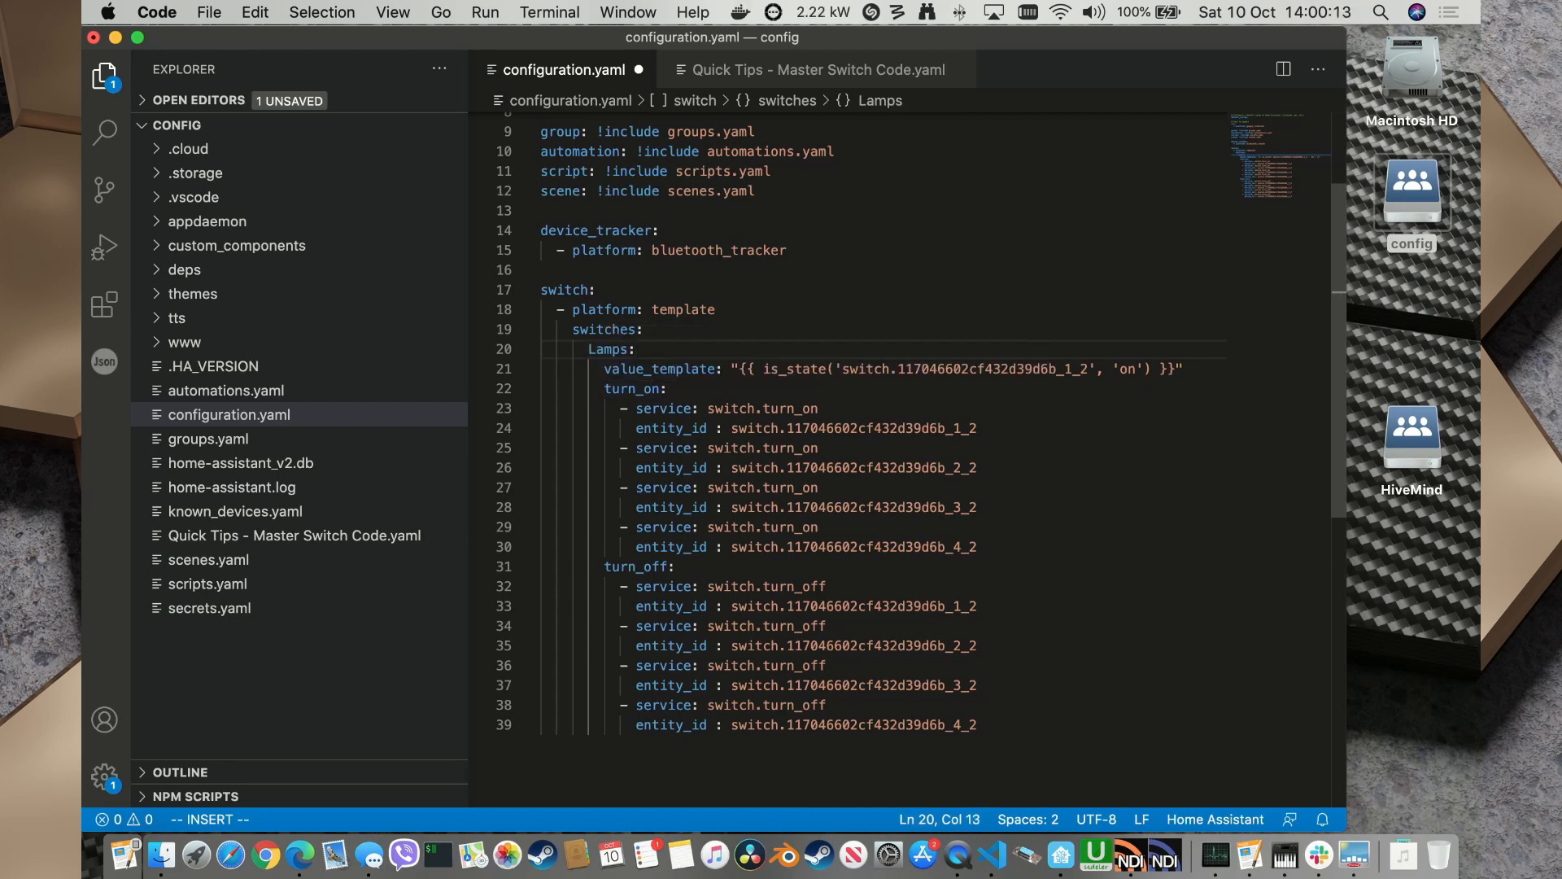
Examine the value_template line and the service and entity_id entries under turn_on and turn_off.
drag(731, 369, 1136, 369)
click(1134, 369)
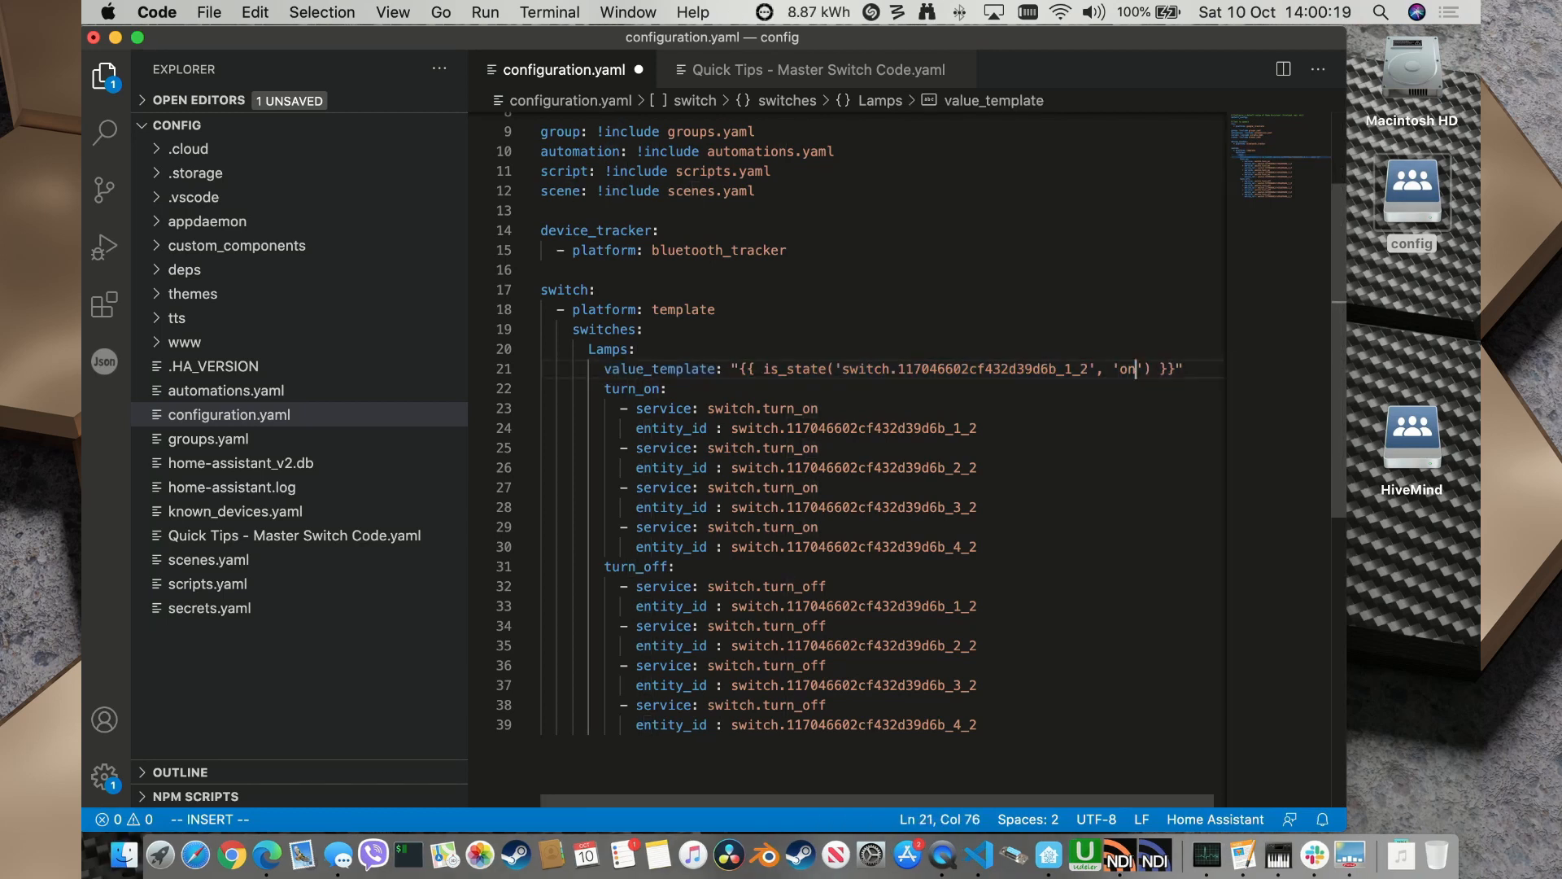
drag(604, 389, 810, 547)
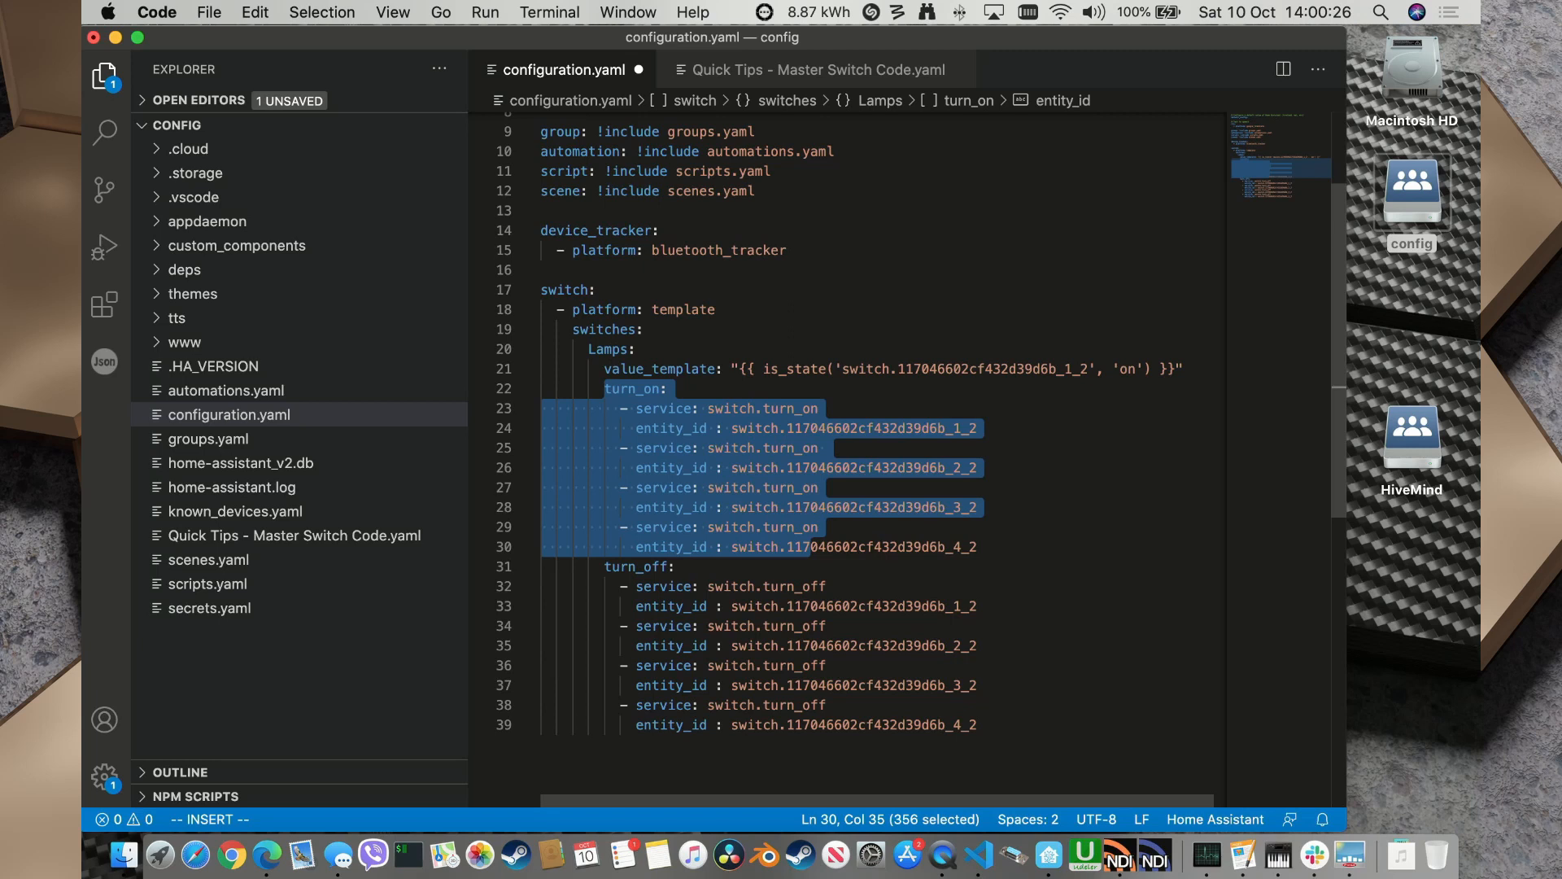
drag(636, 408, 819, 409)
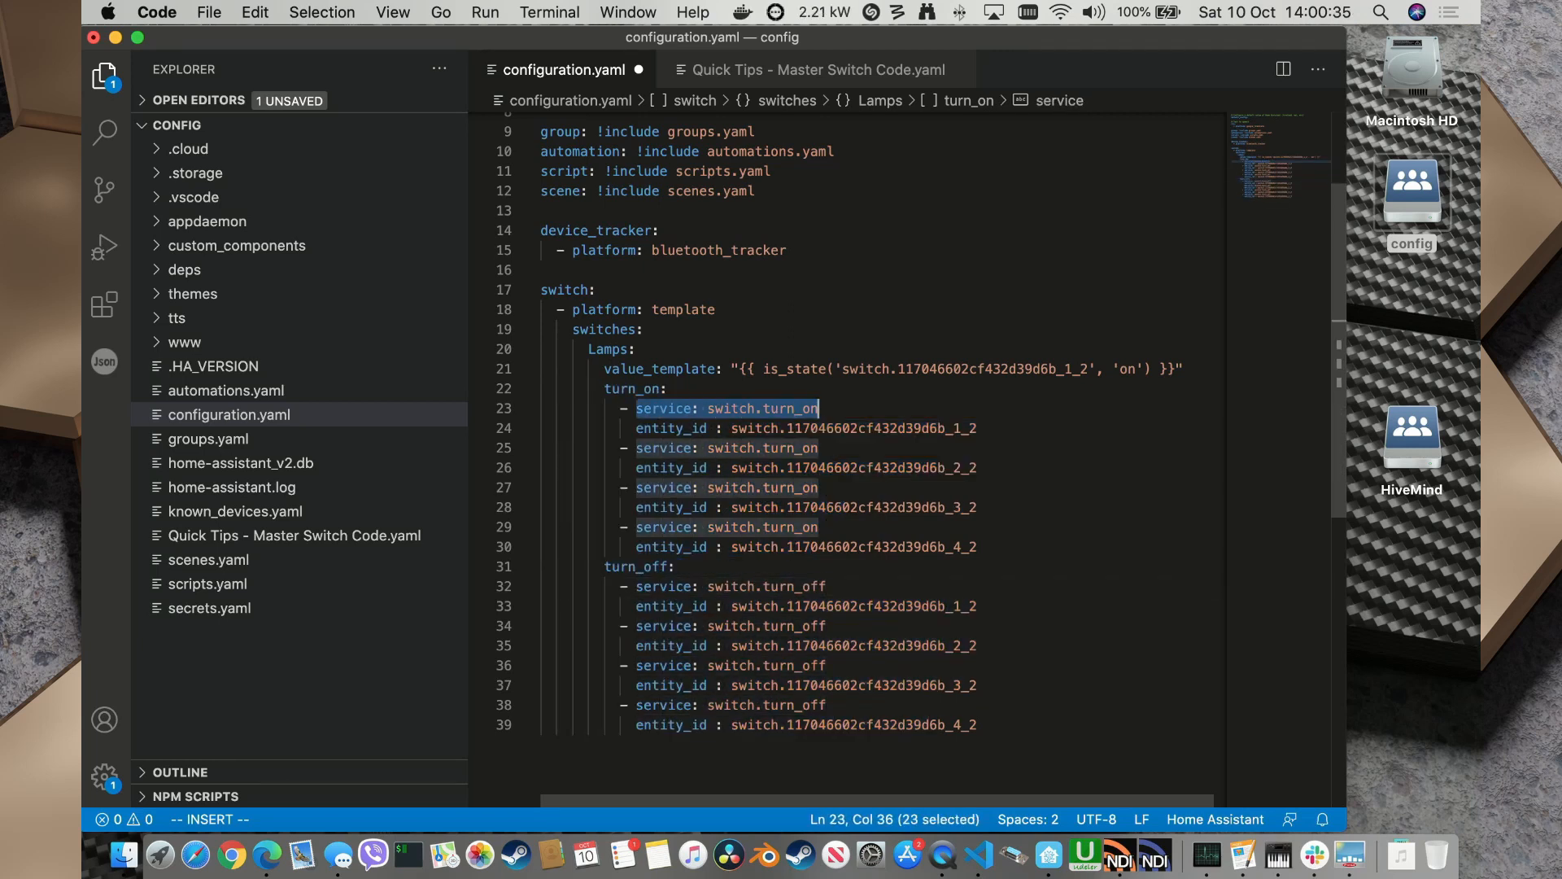
drag(636, 428, 976, 428)
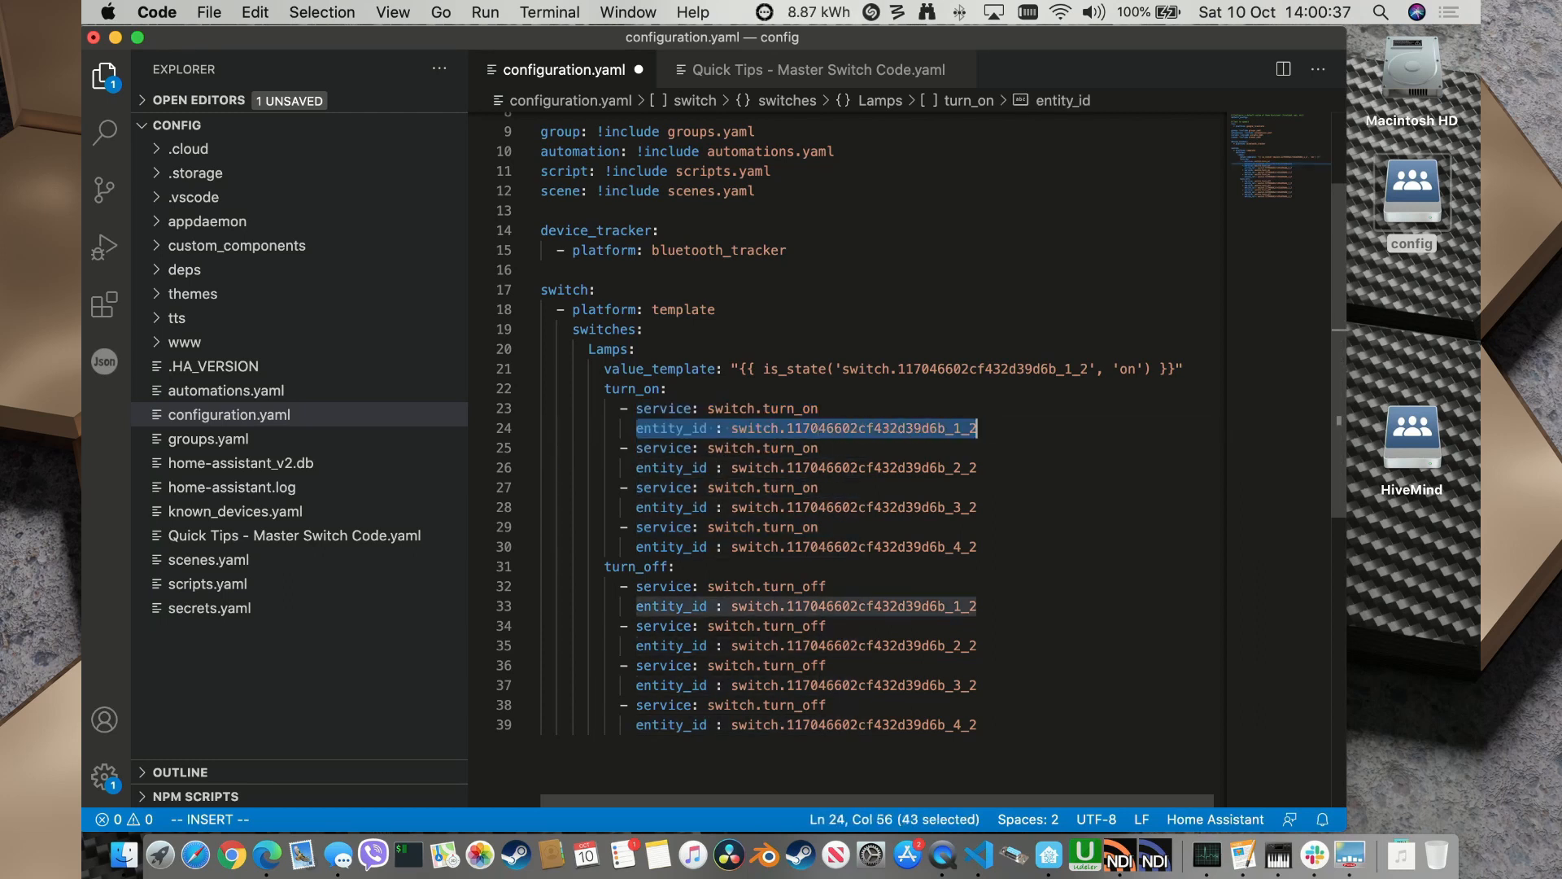
drag(659, 467, 976, 467)
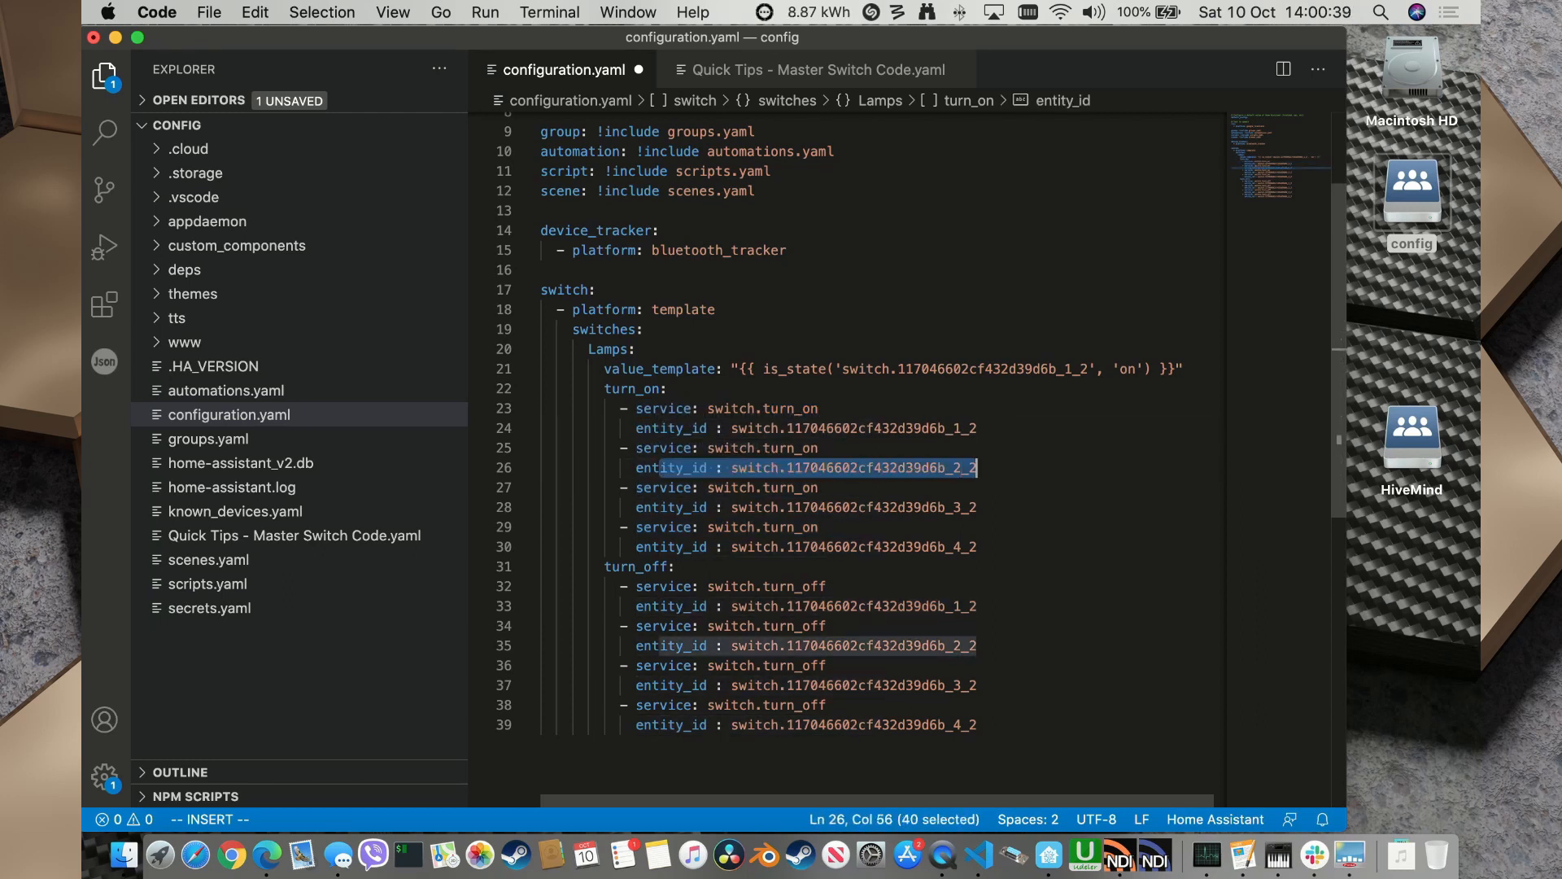
scroll(883, 423, down, 3)
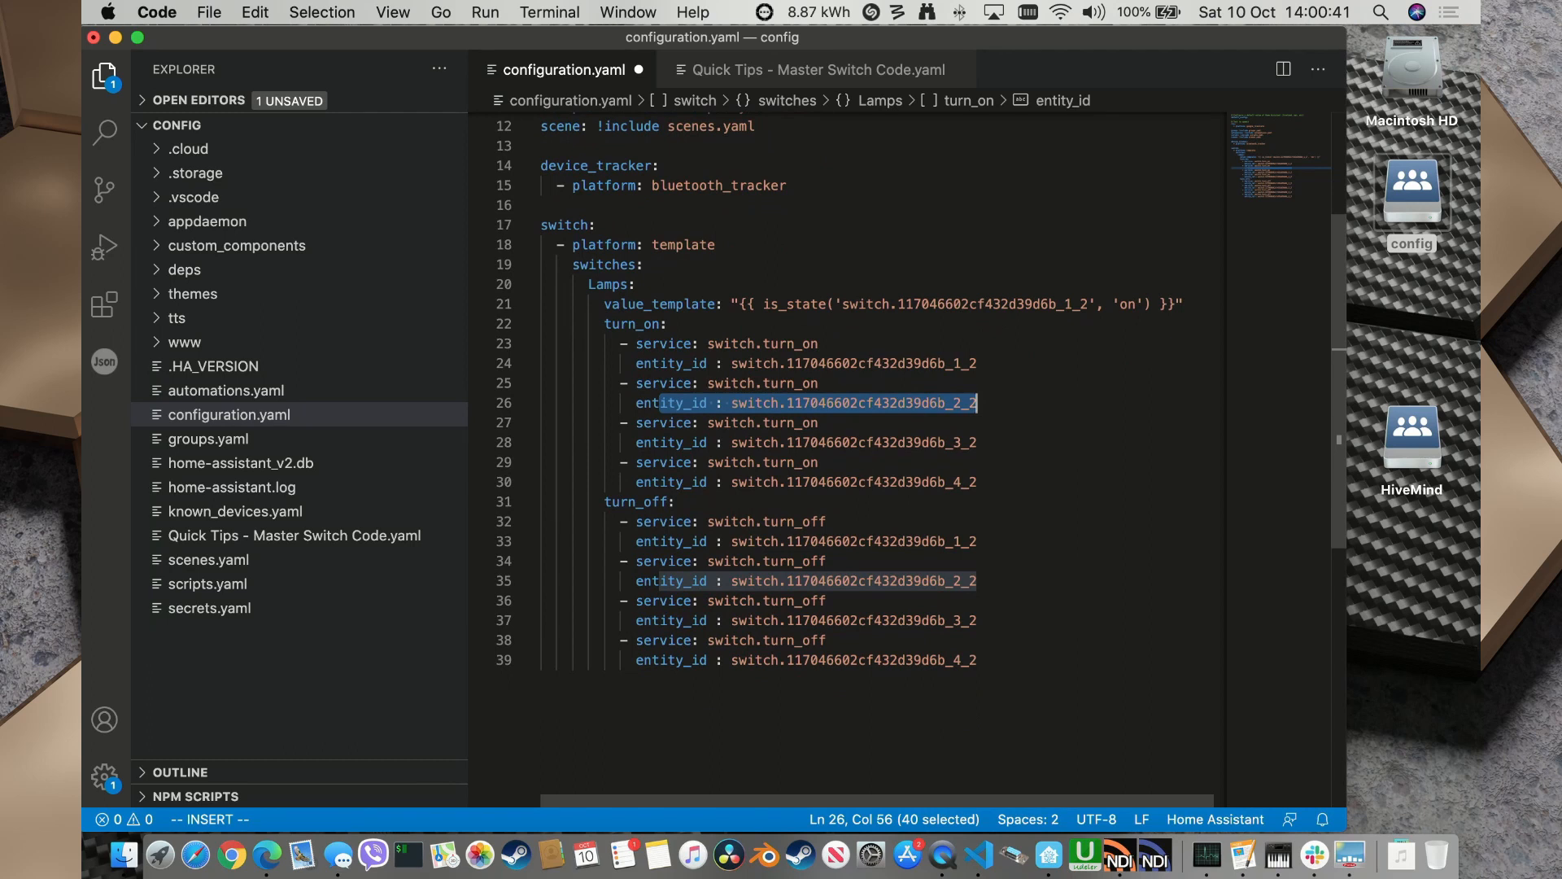
drag(645, 521, 827, 520)
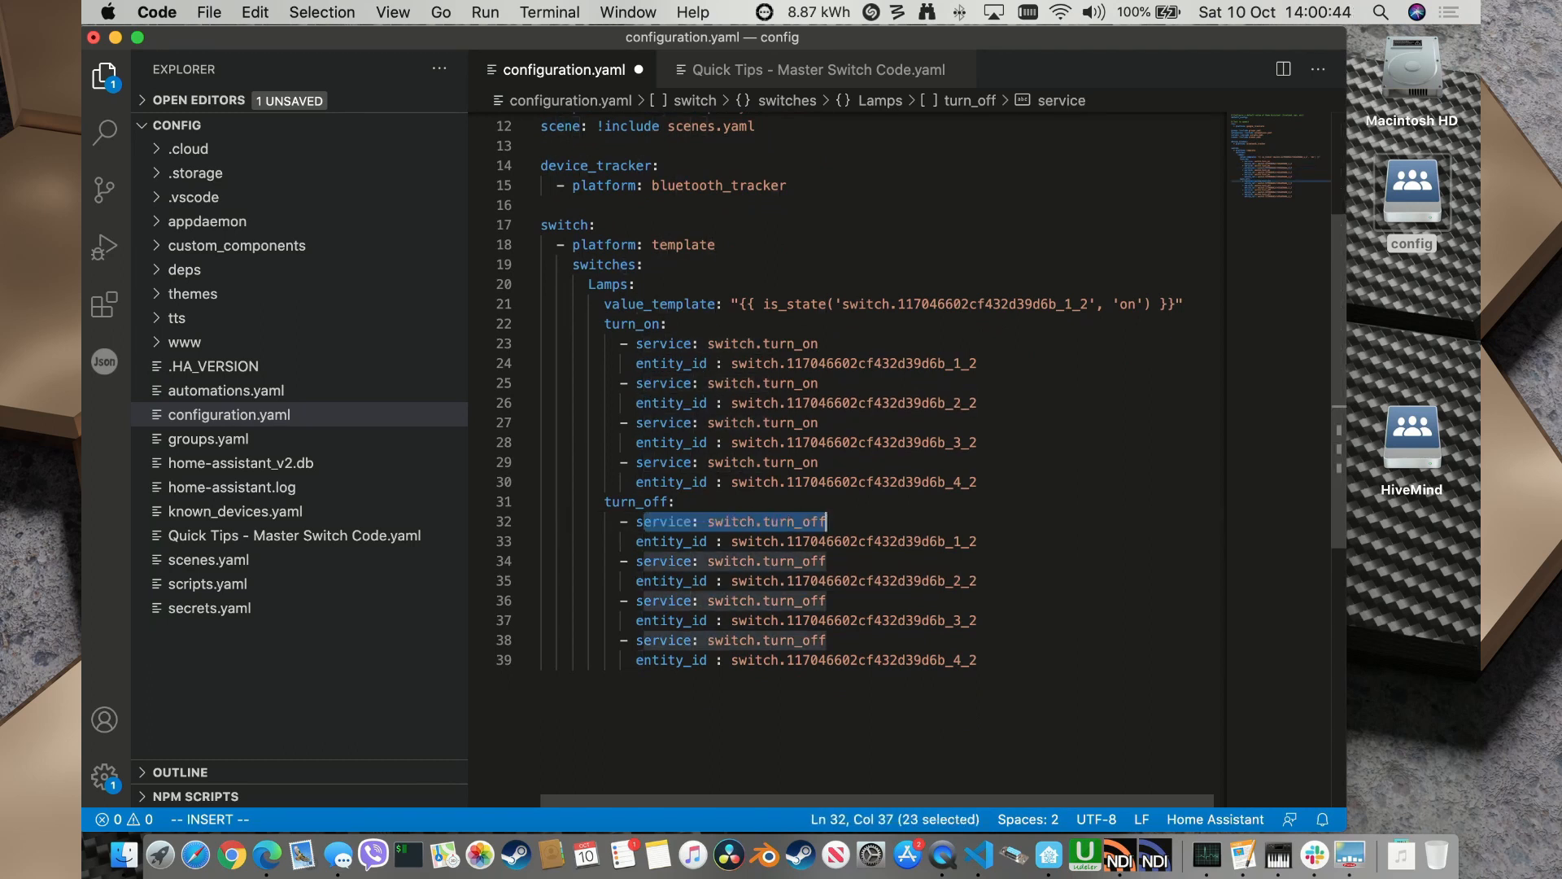
click(827, 522)
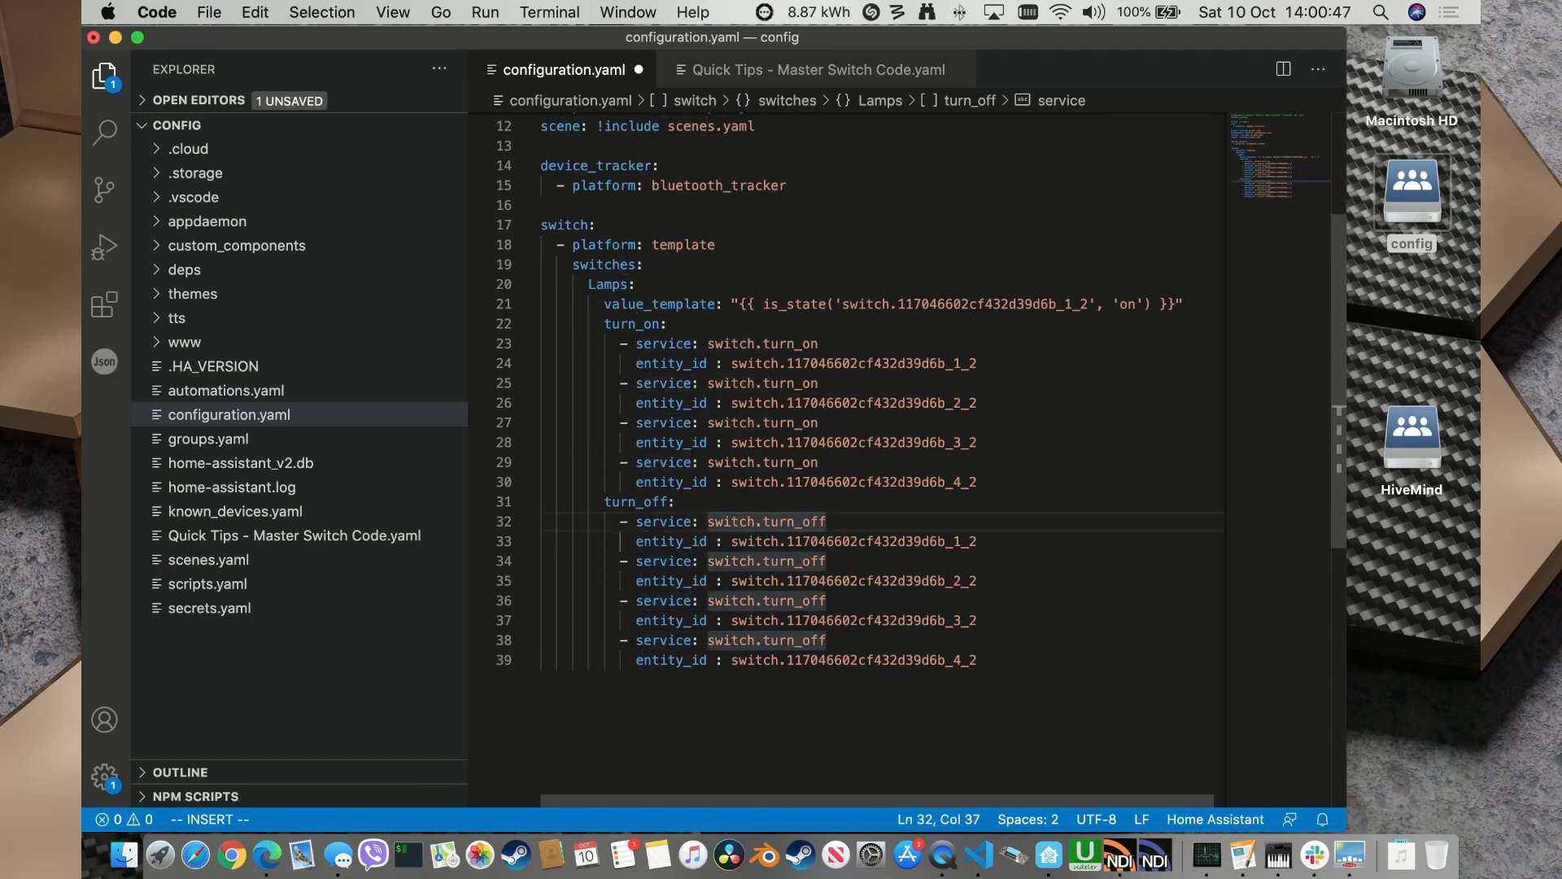
drag(708, 521, 826, 640)
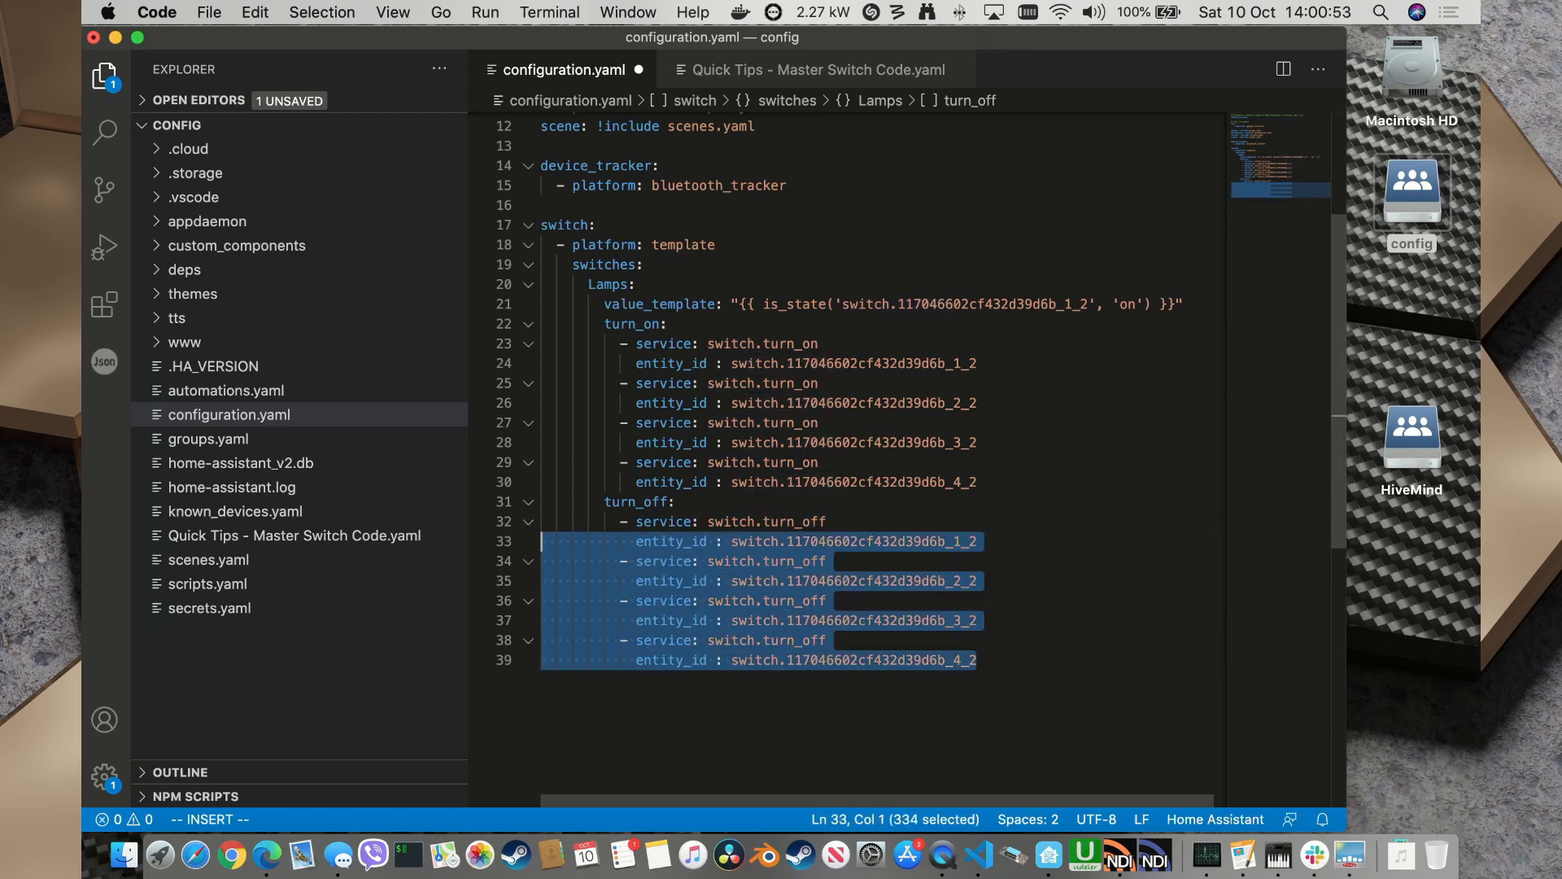
click(978, 541)
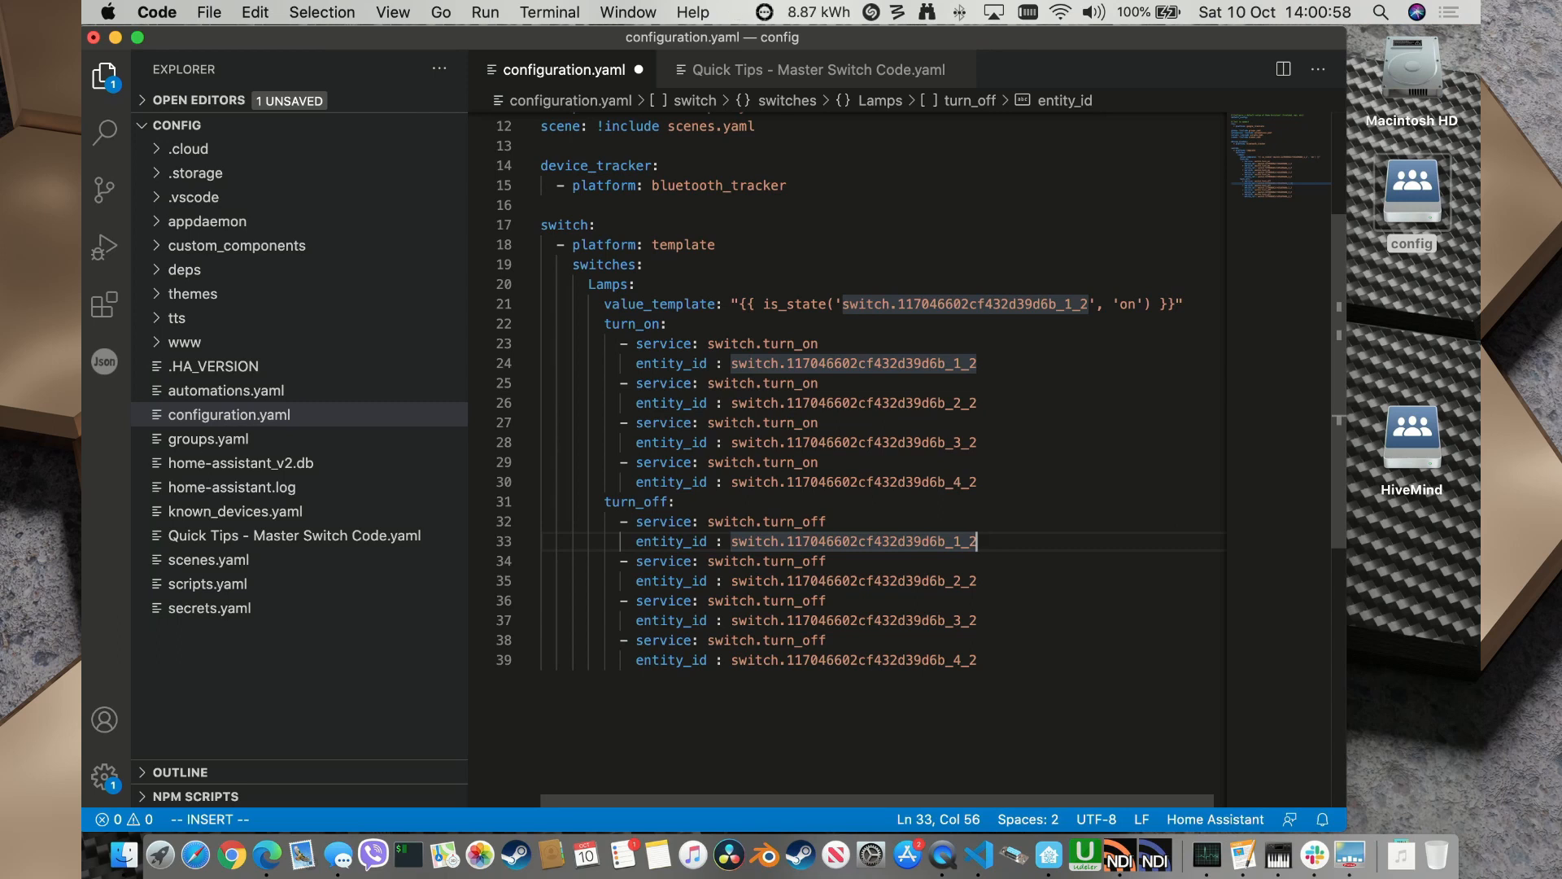
Save configuration.yaml, then switch to Home Assistant in the browser and check the configuration in Server Controls.
click(978, 443)
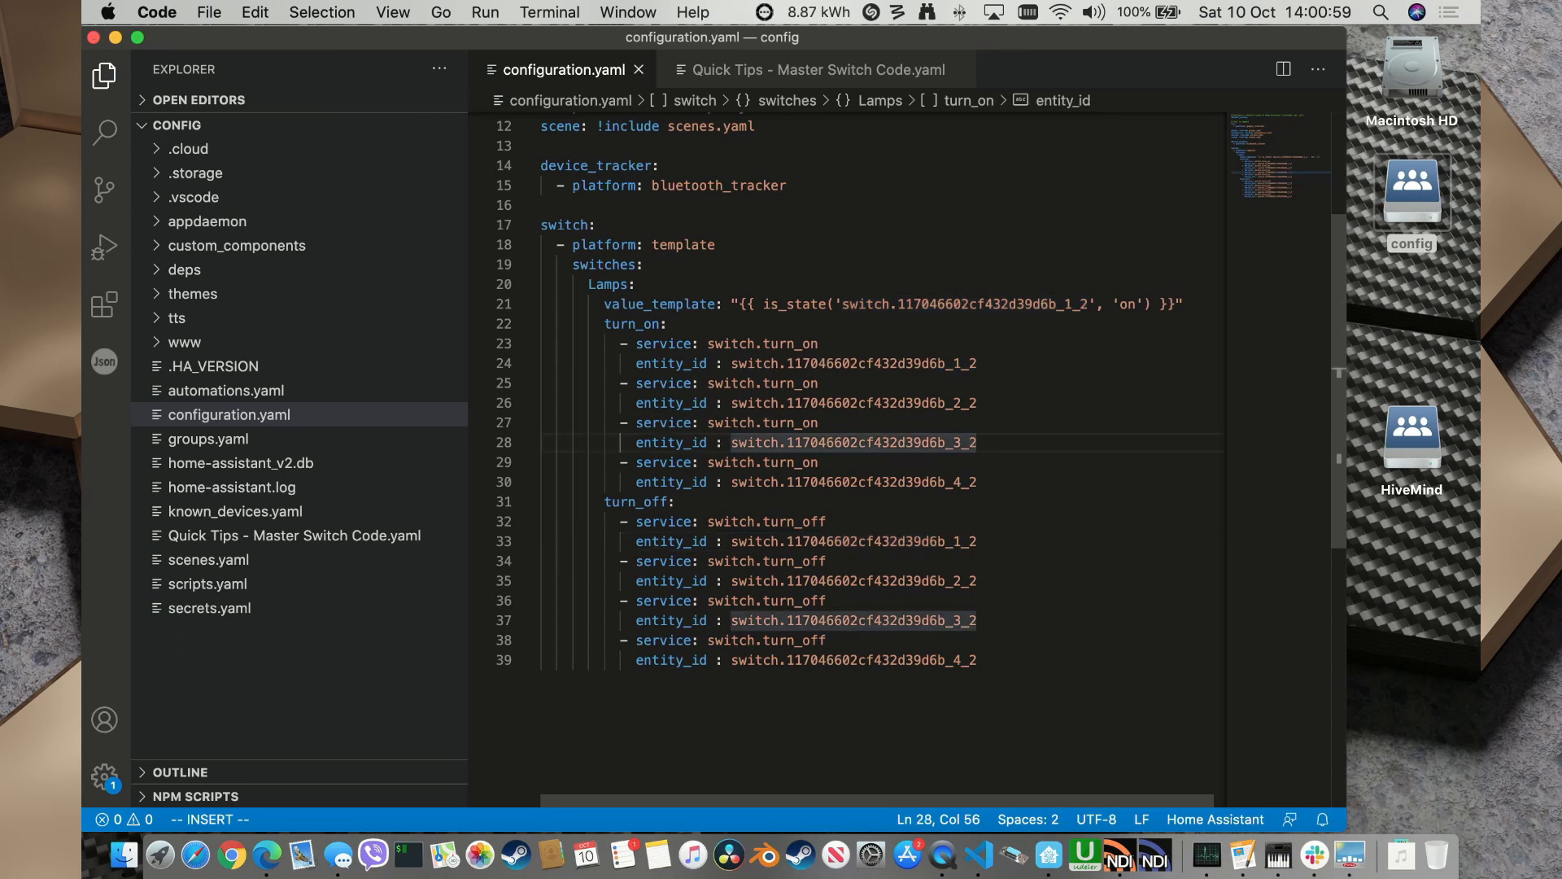
key(super+s)
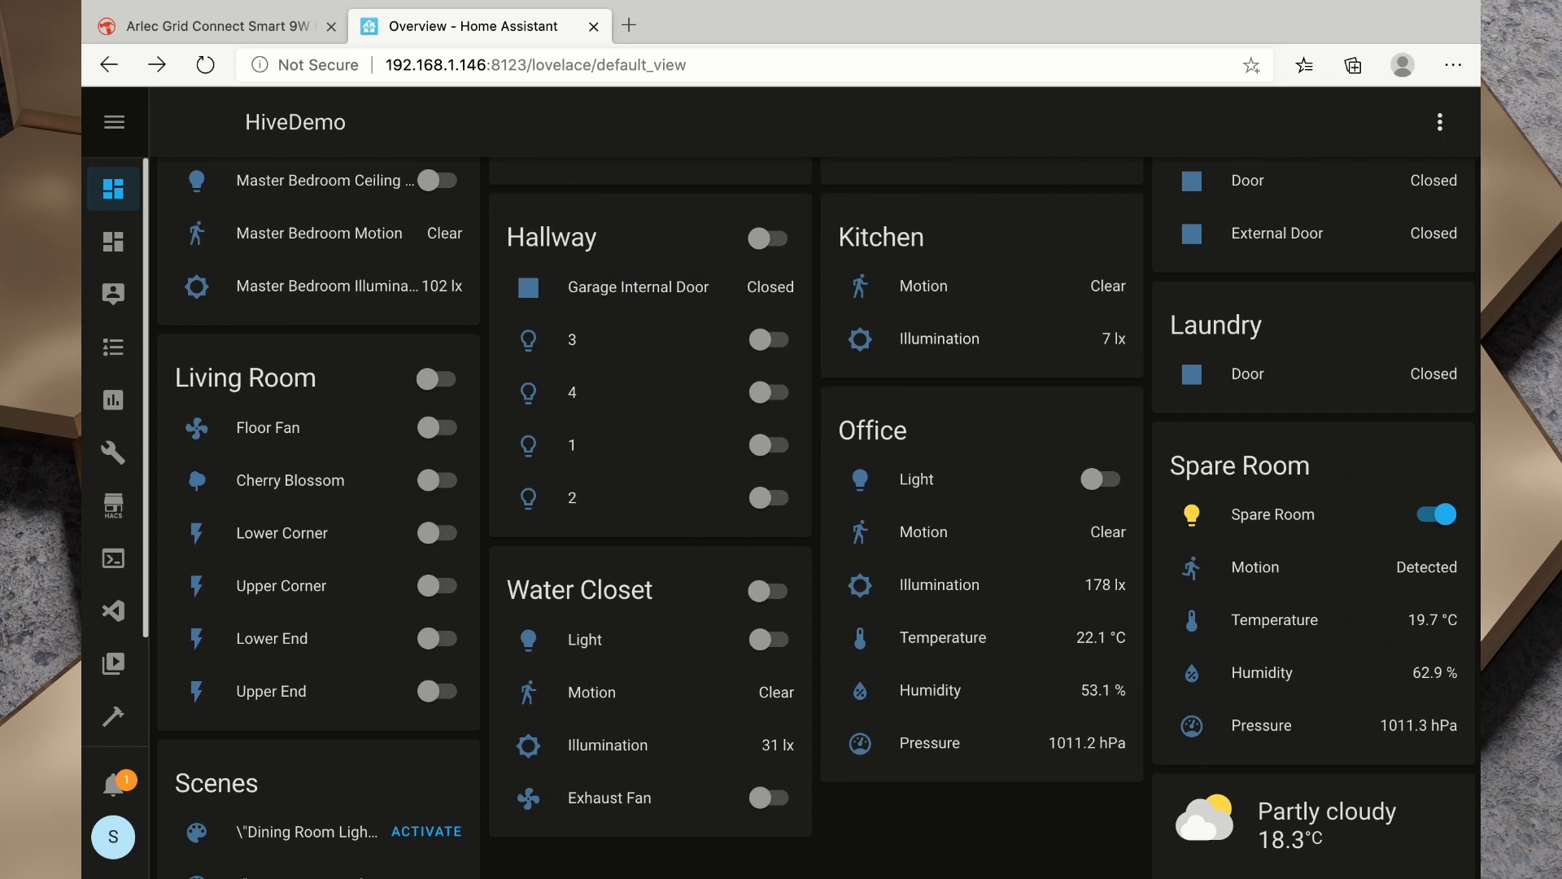
scroll(113, 705, down, 2)
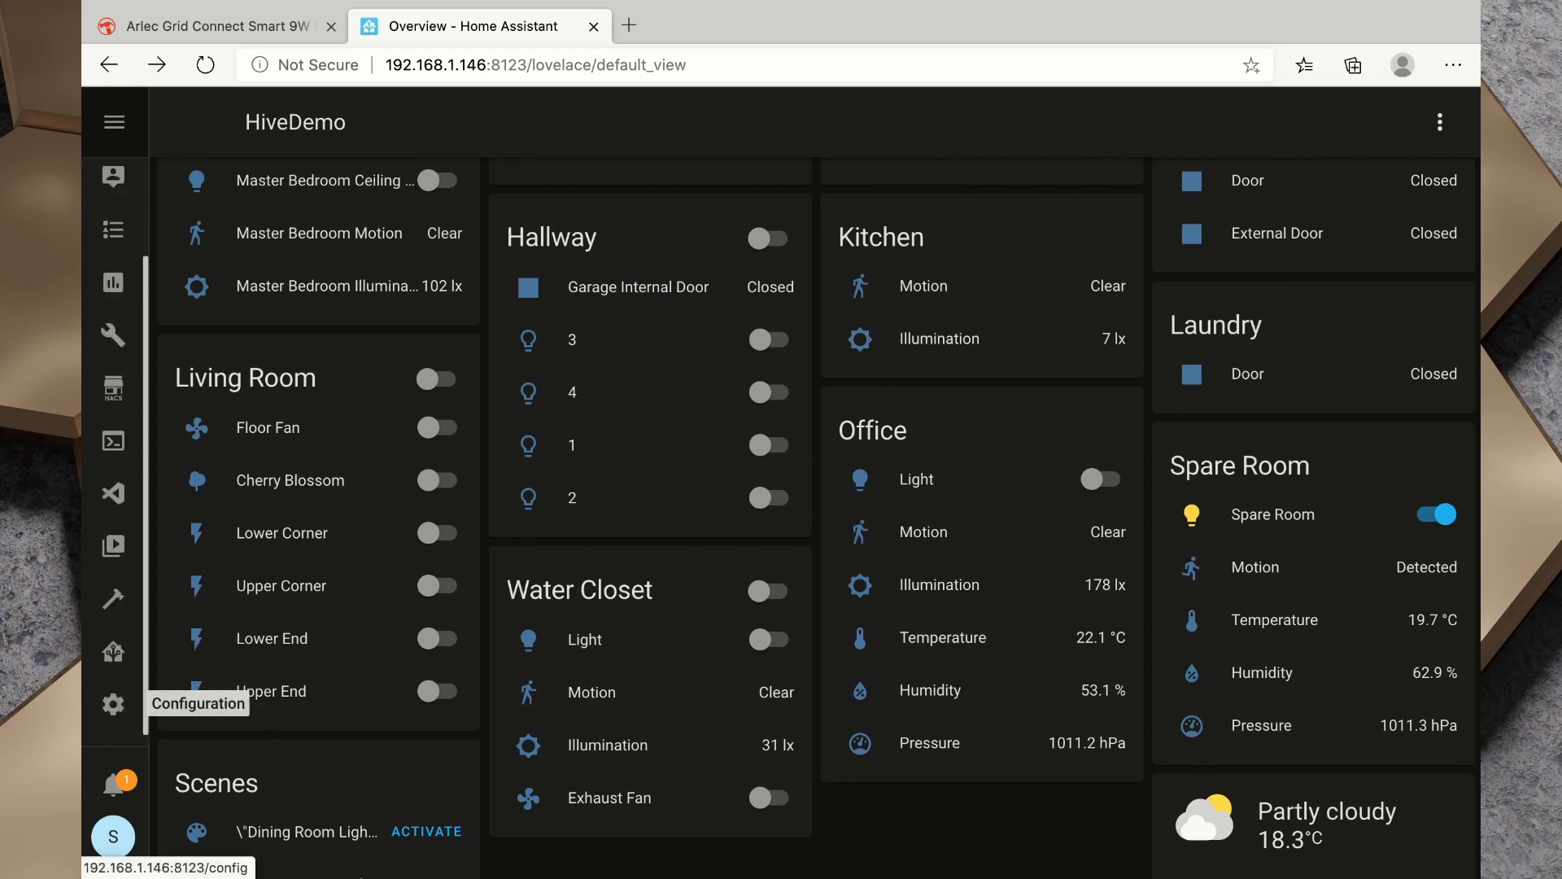
click(113, 705)
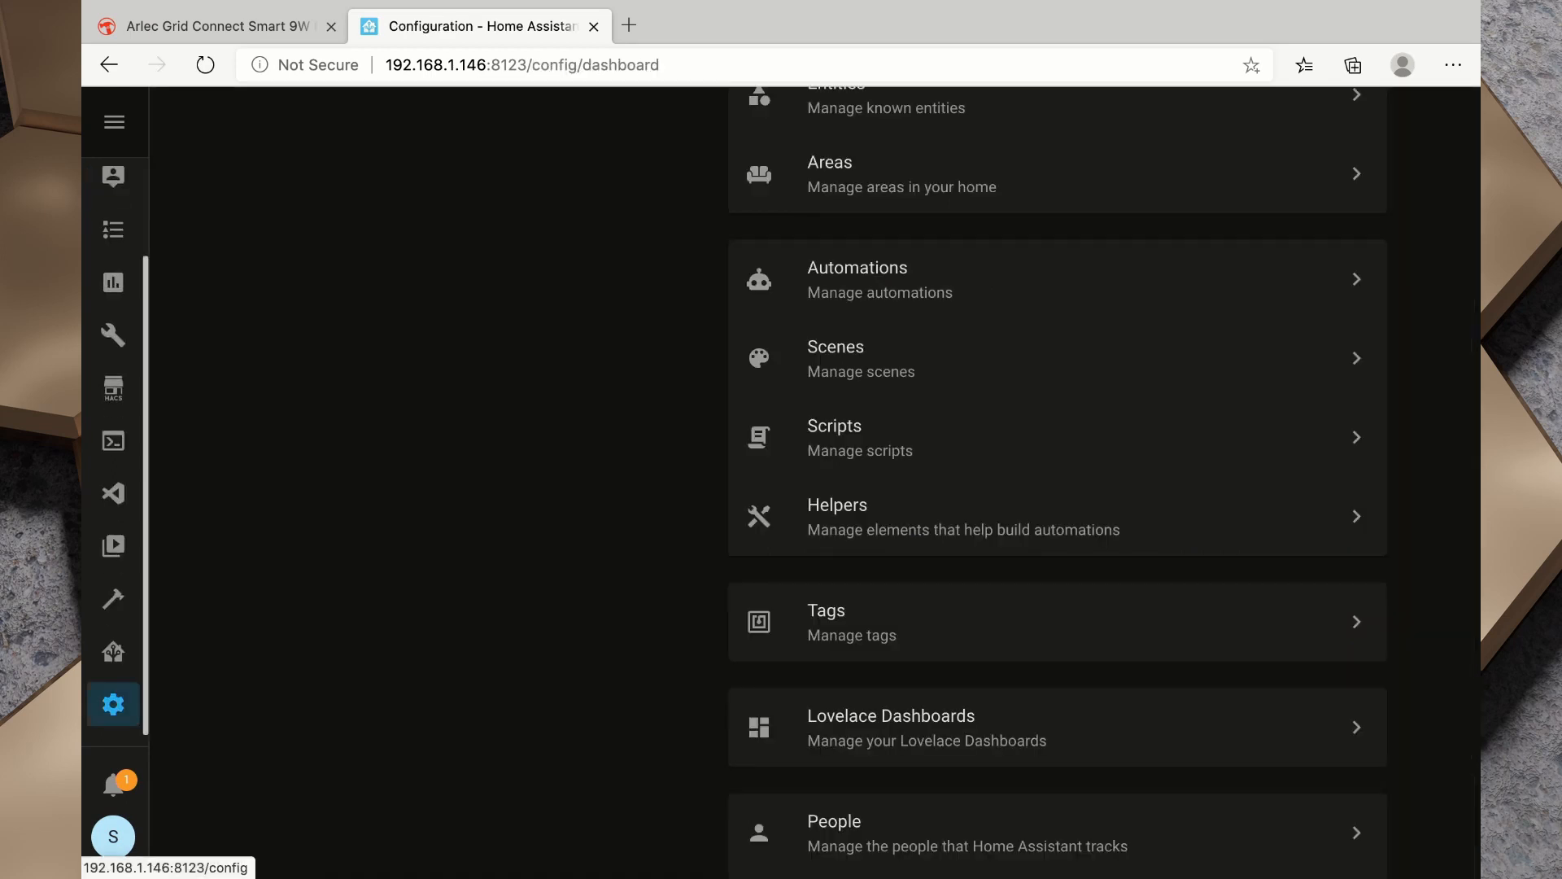
scroll(1058, 549, down, 8)
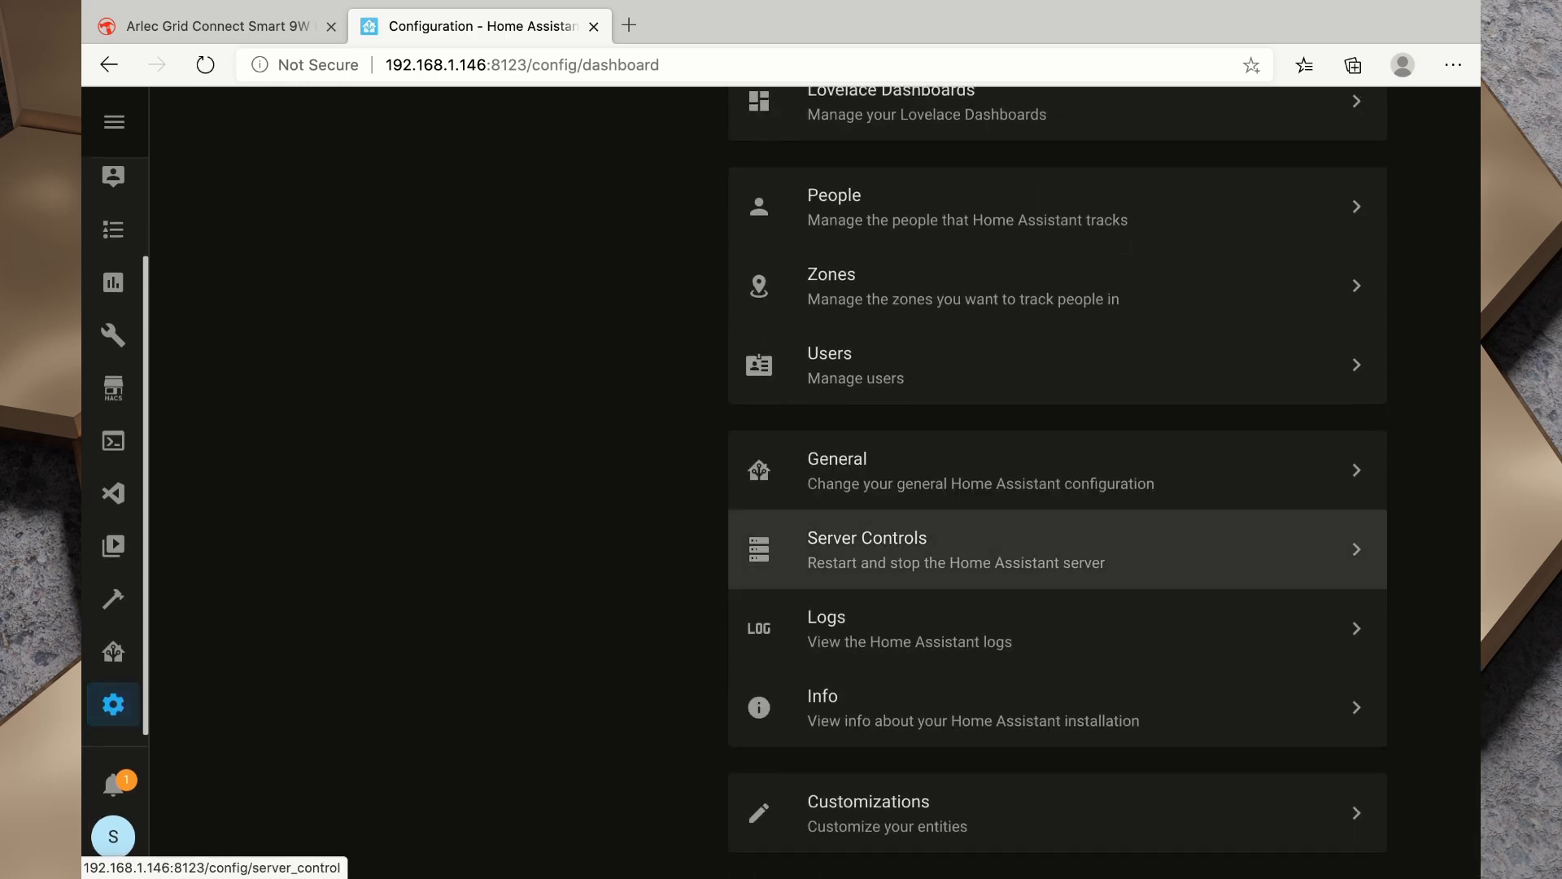
click(1057, 549)
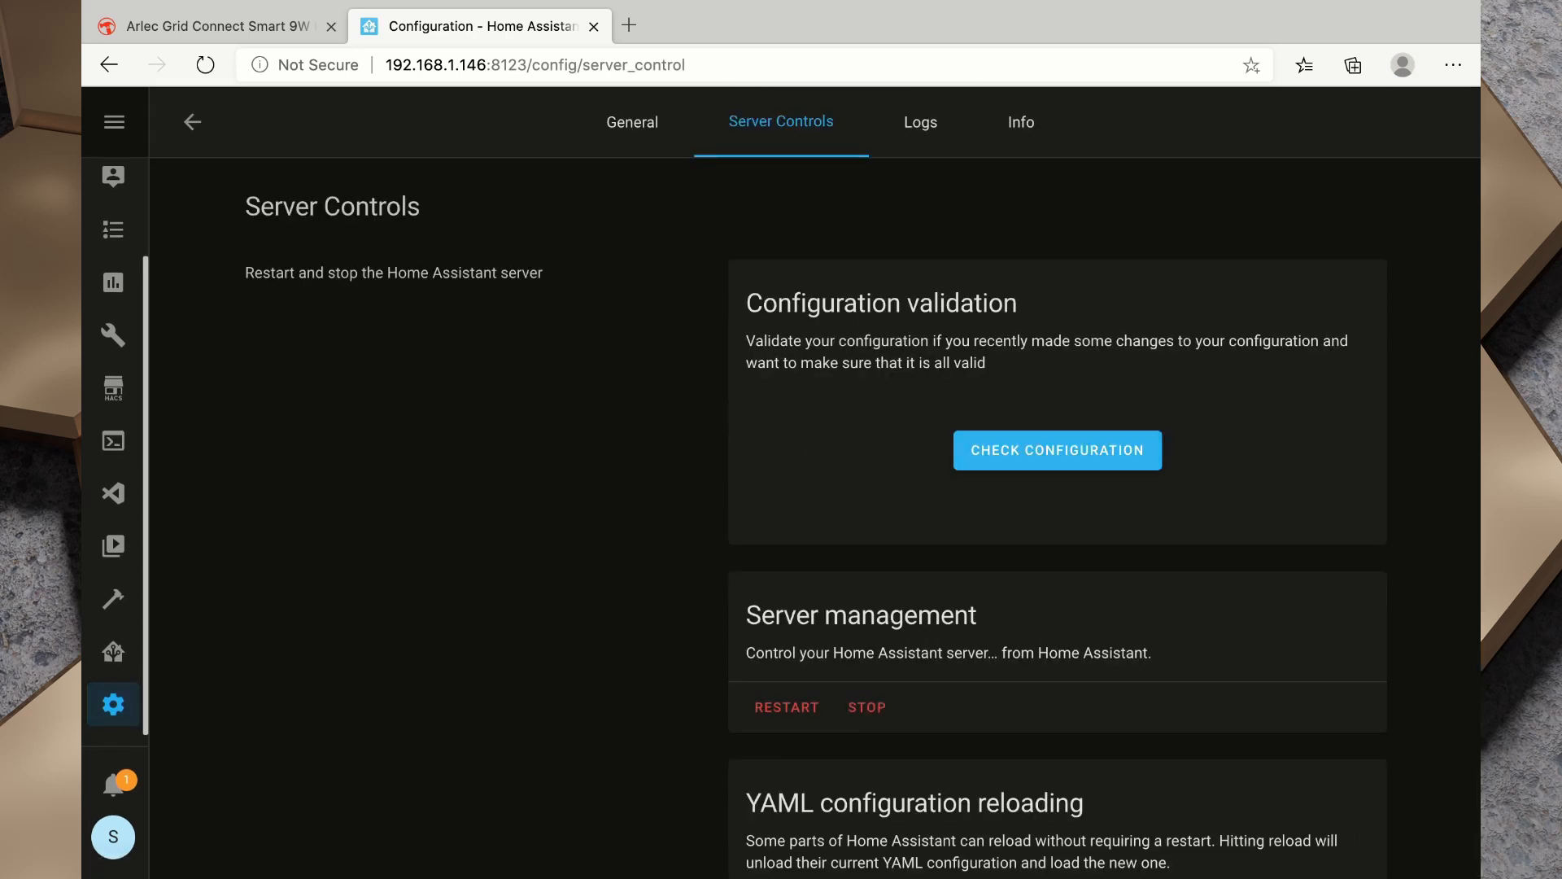
click(1058, 450)
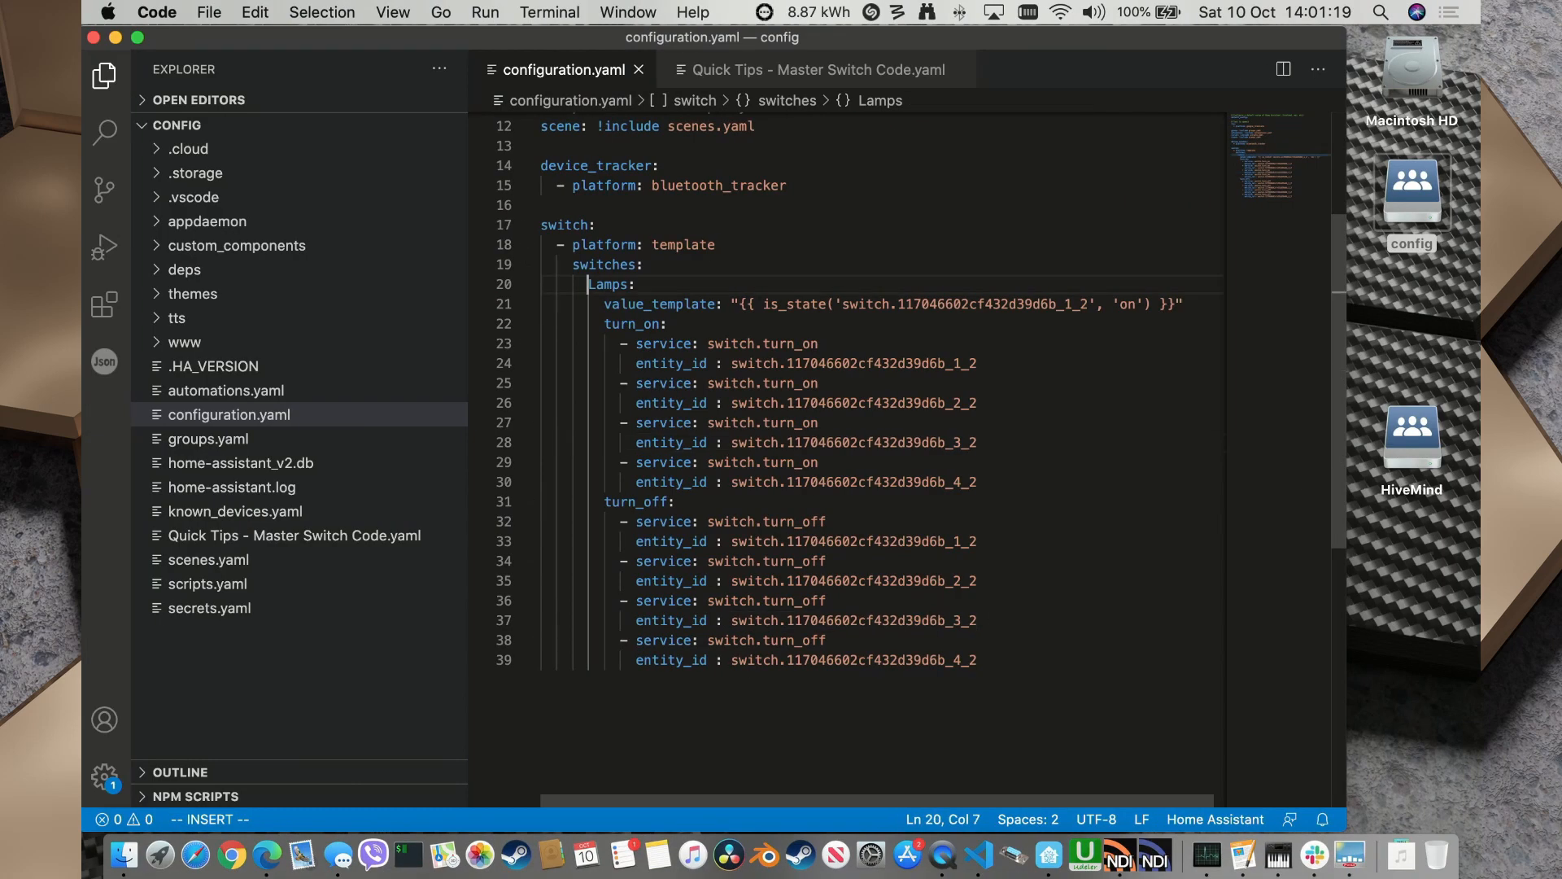
Back in Visual Studio Code, change the Lamps key in configuration.yaml to lowercase lamps and save the file.
text(l)
key(Delete)
key(super+s)
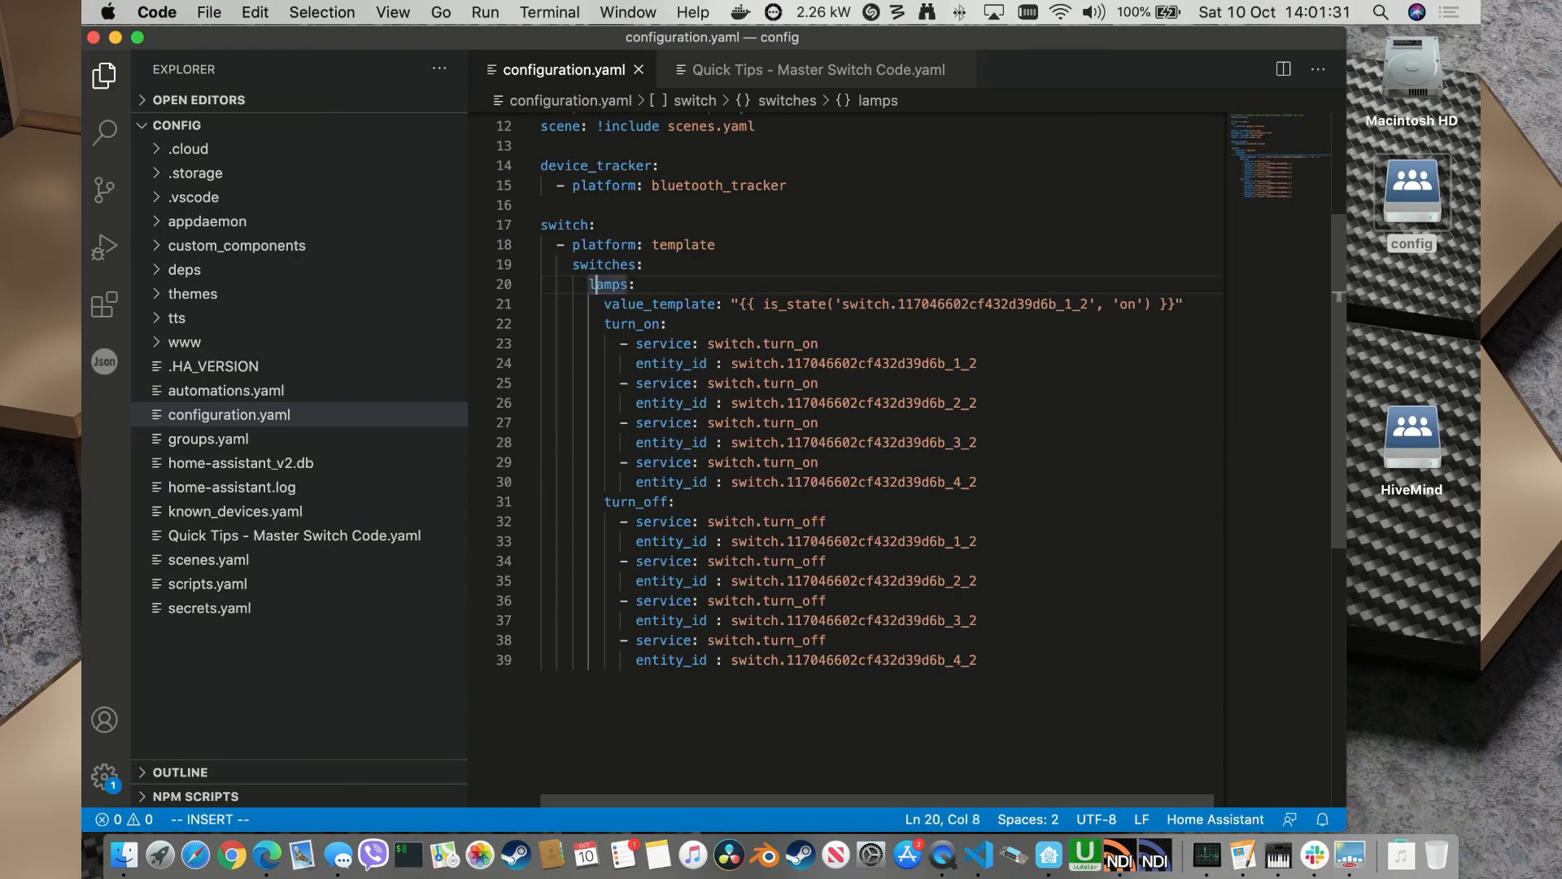
Return to Home Assistant in the browser, check the configuration again and restart the server.
key(ctrl+Right)
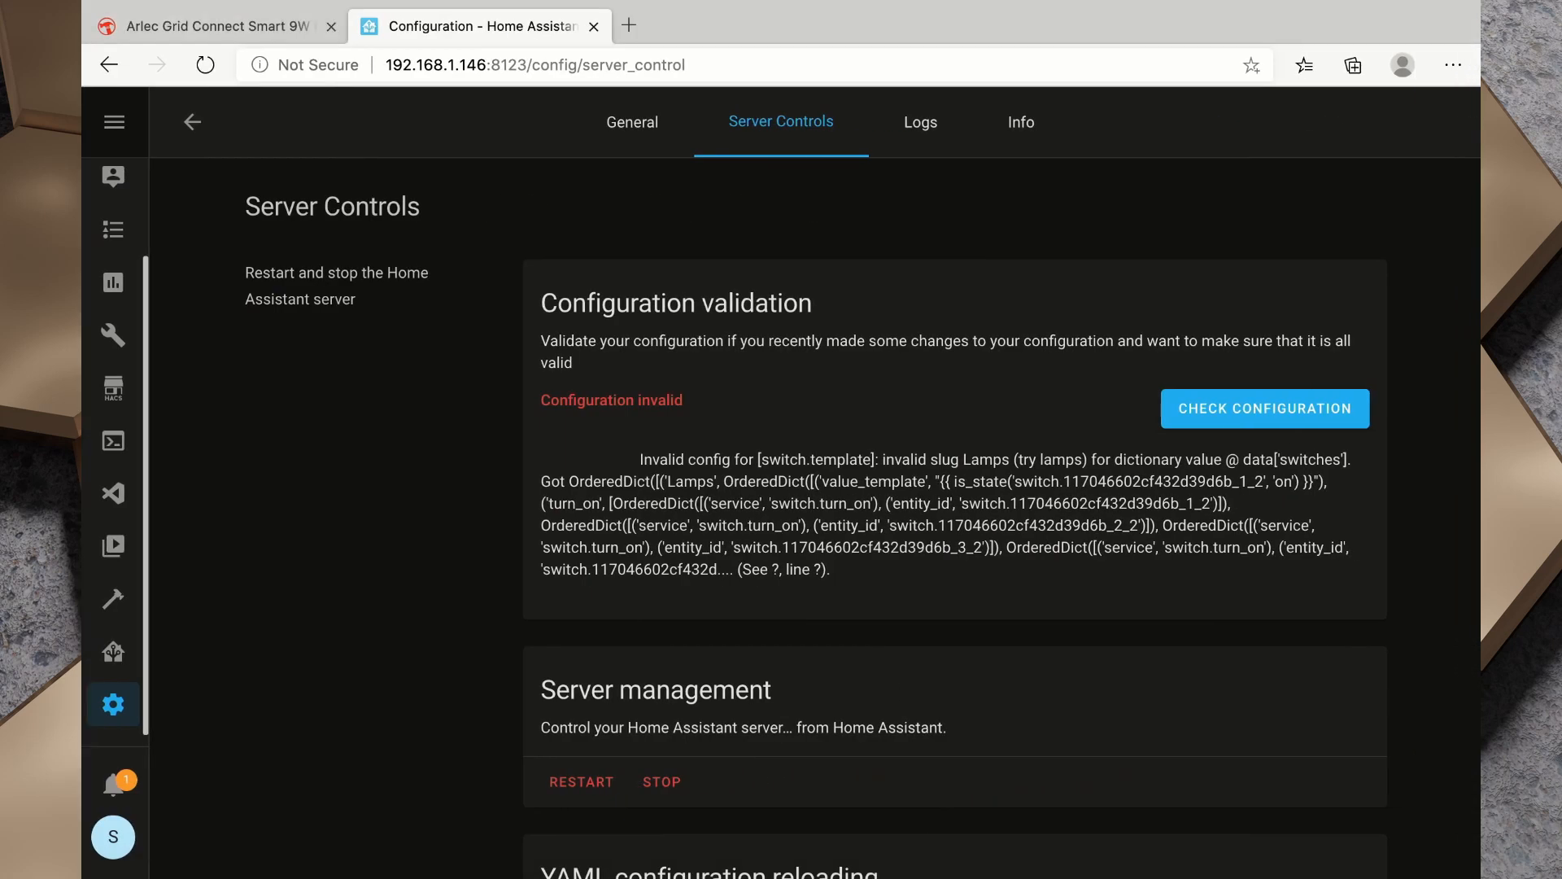
click(1265, 409)
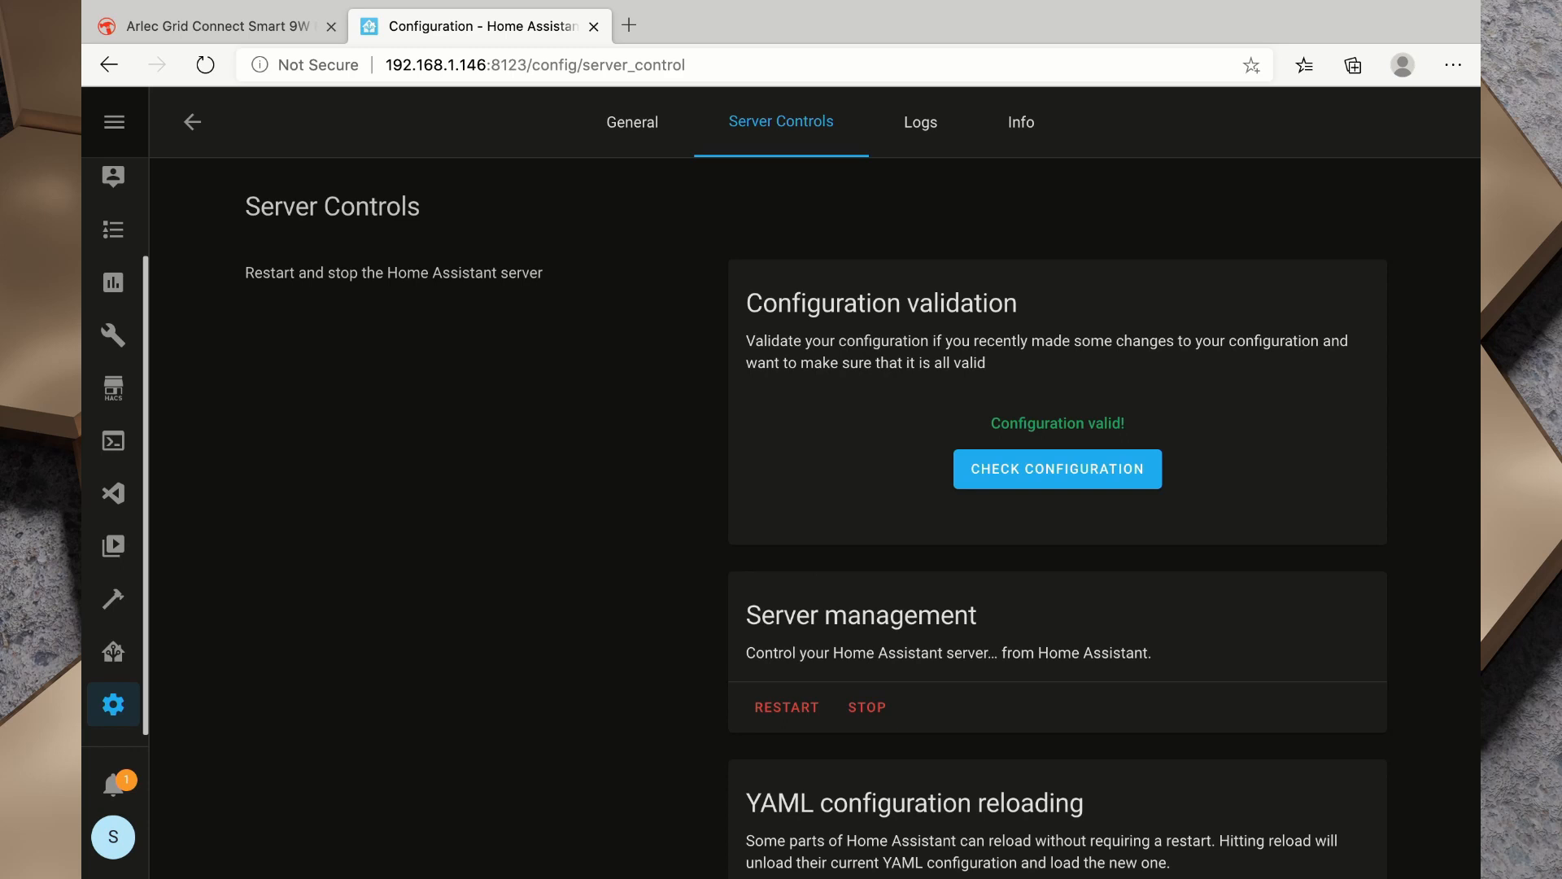
click(786, 707)
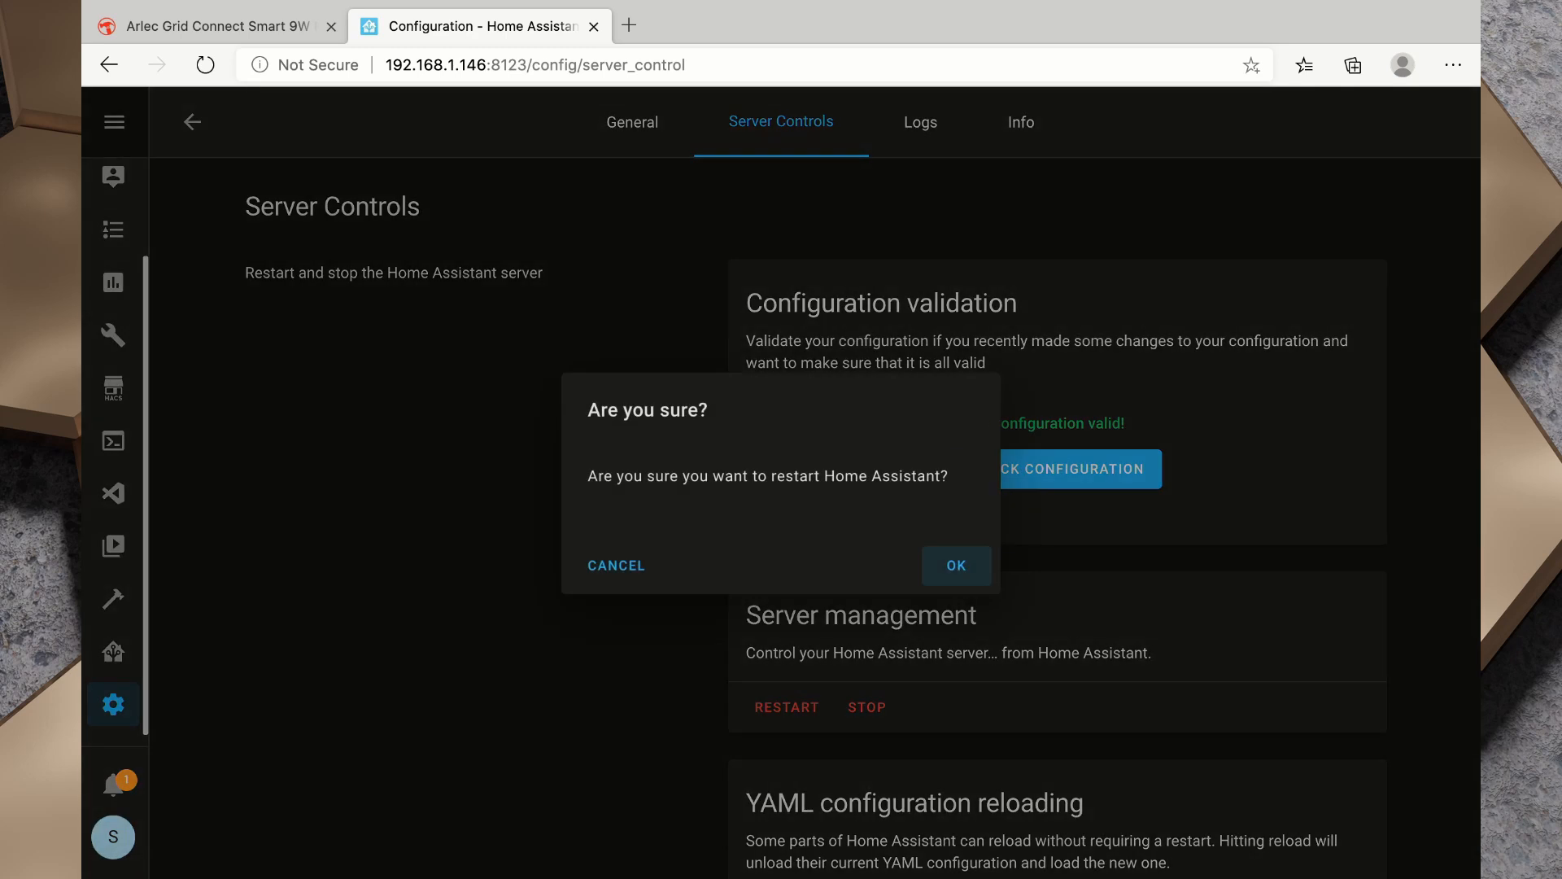
key(Return)
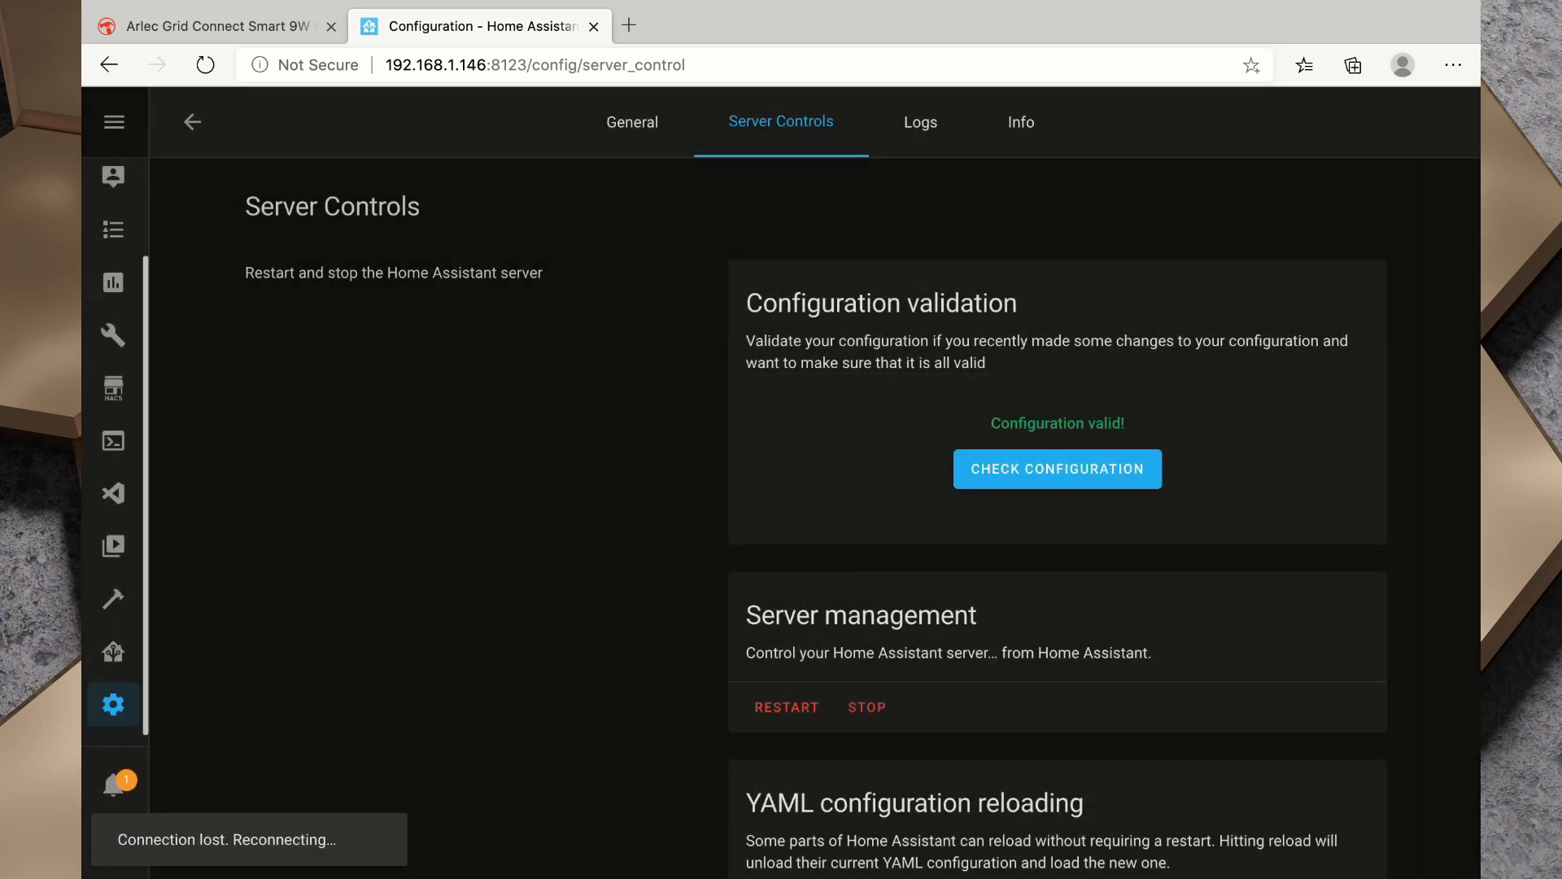
Open the Overview dashboard and locate the lamps switch in the Switch card.
click(113, 188)
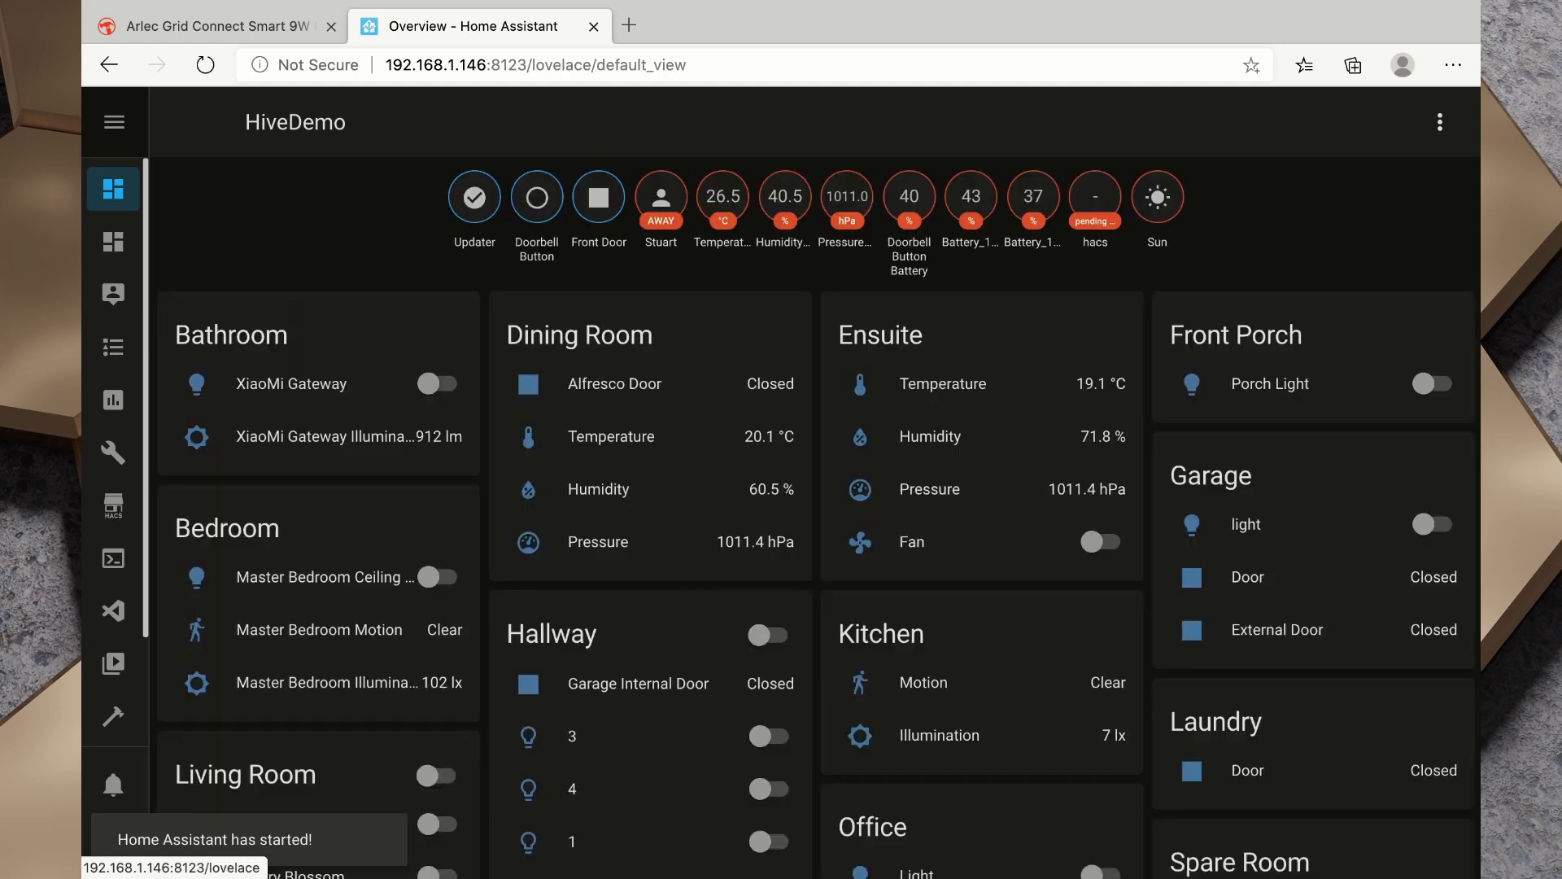
scroll(777, 477, down, 4)
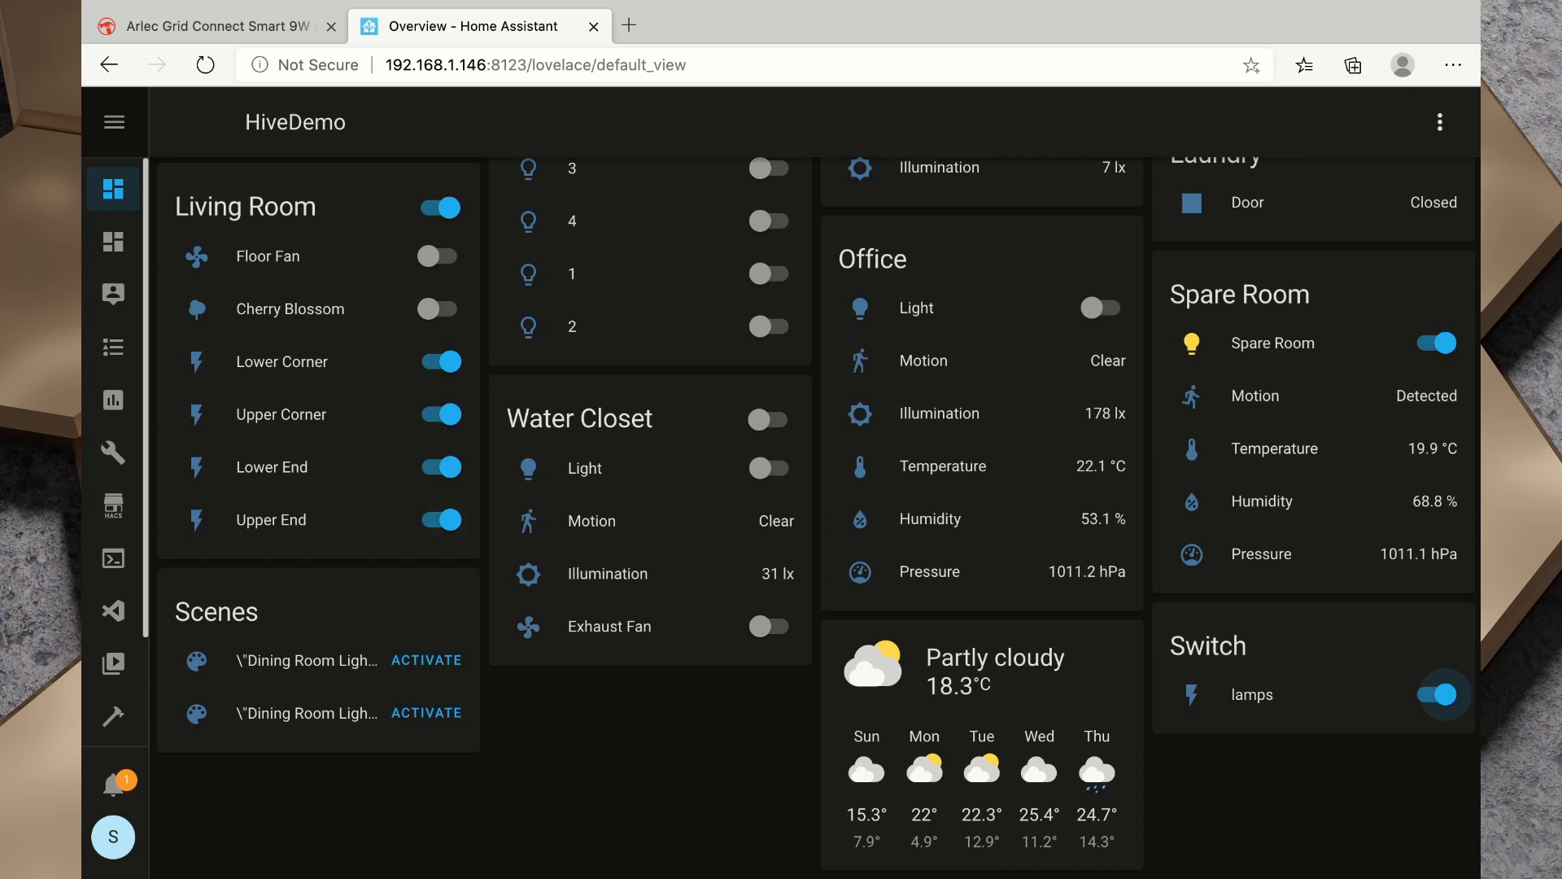
Turn off the lamps switch in the Switch card of the Overview dashboard.
click(1438, 694)
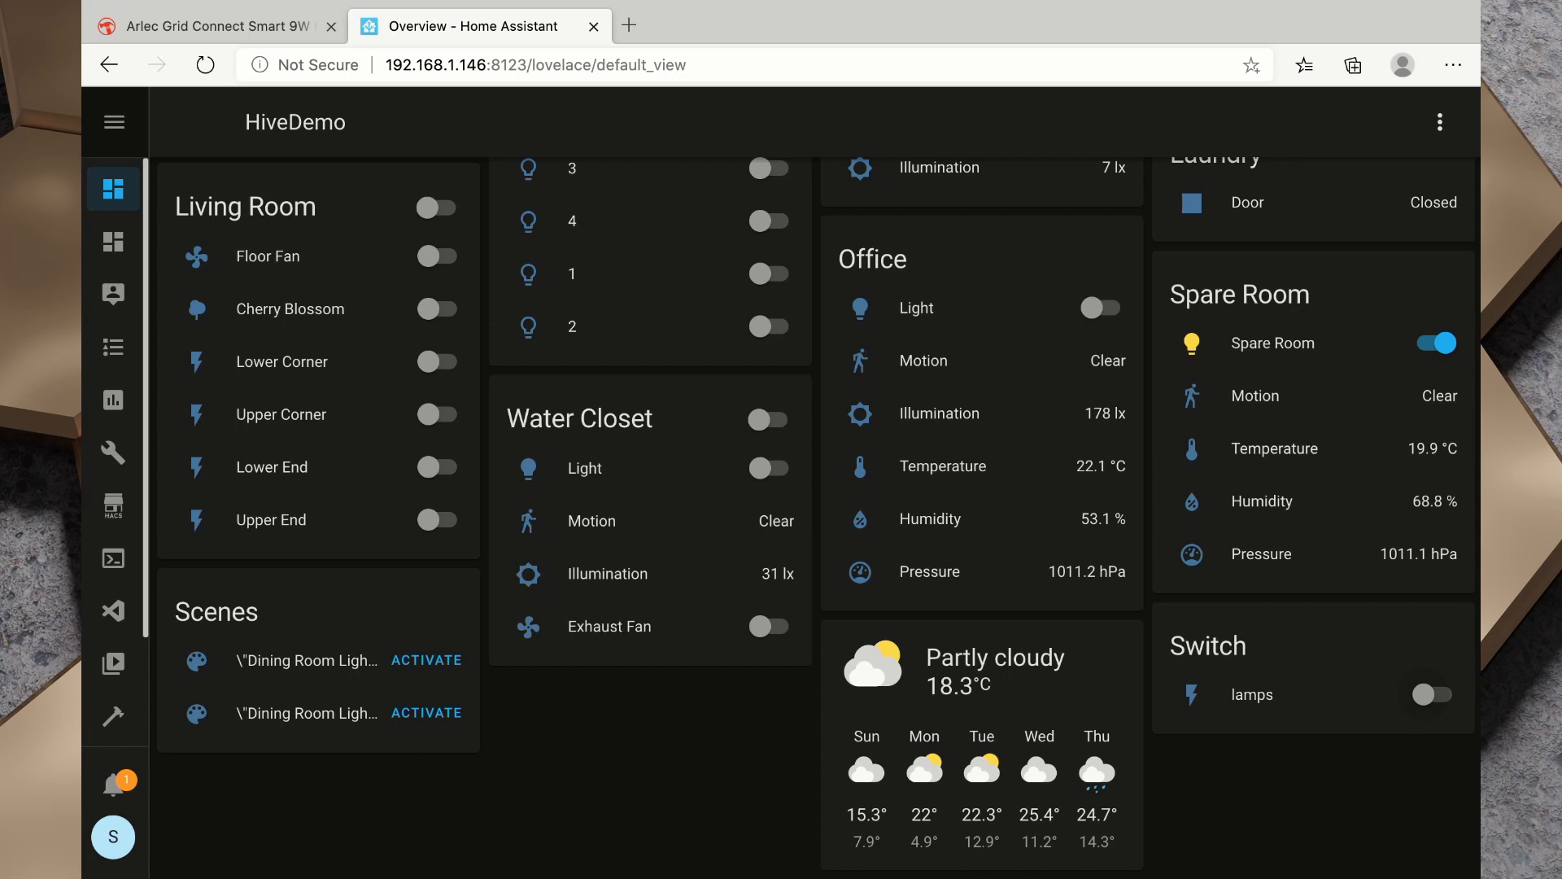
Open the Security view of the Demo dashboard and put it into edit mode.
click(113, 242)
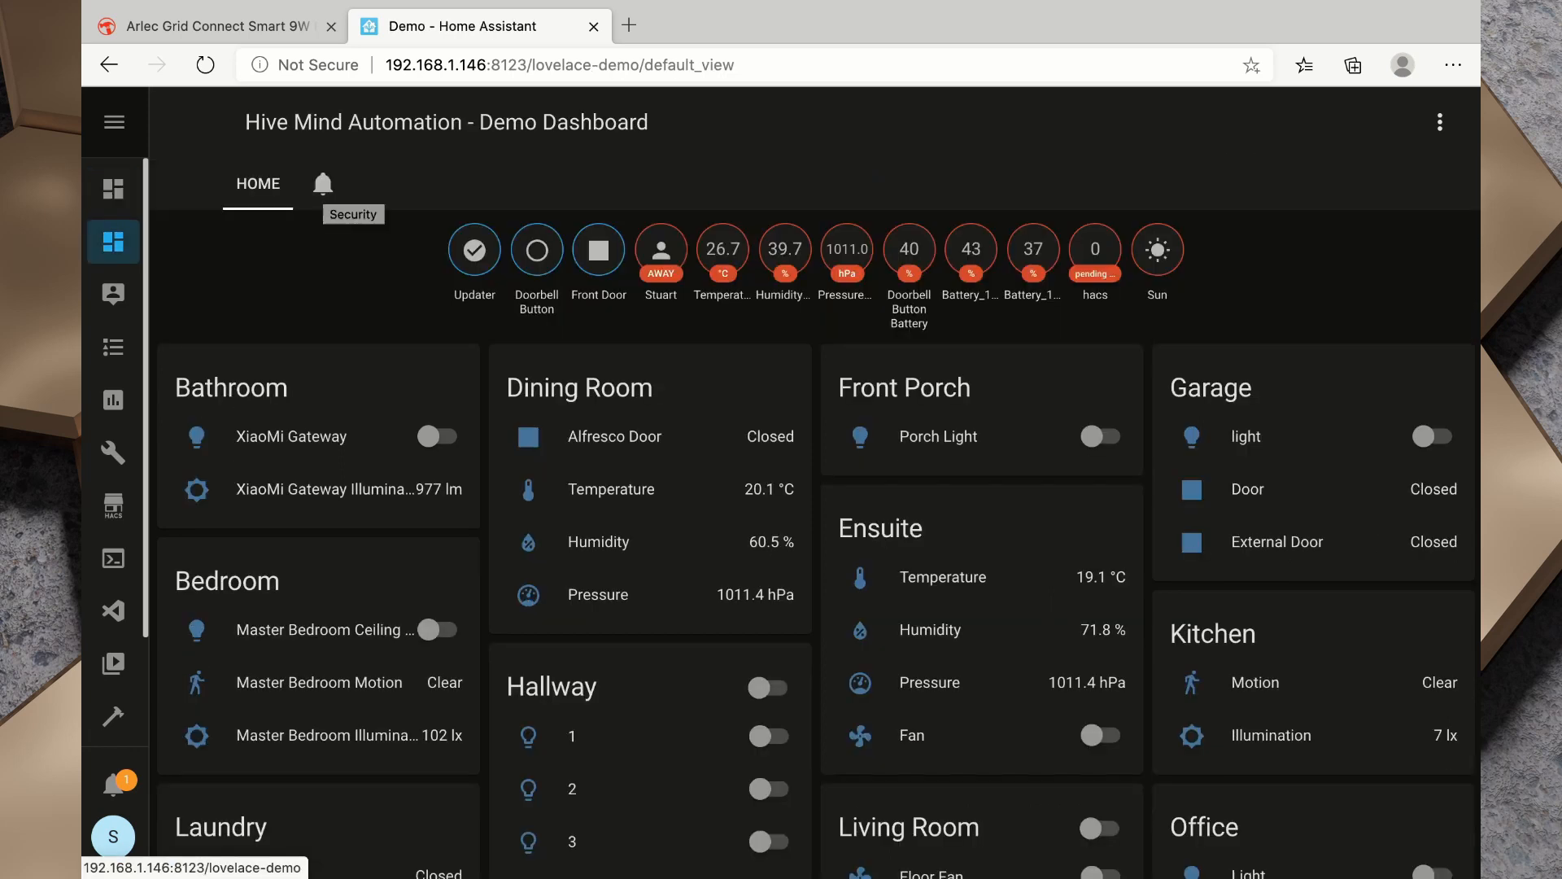
click(323, 183)
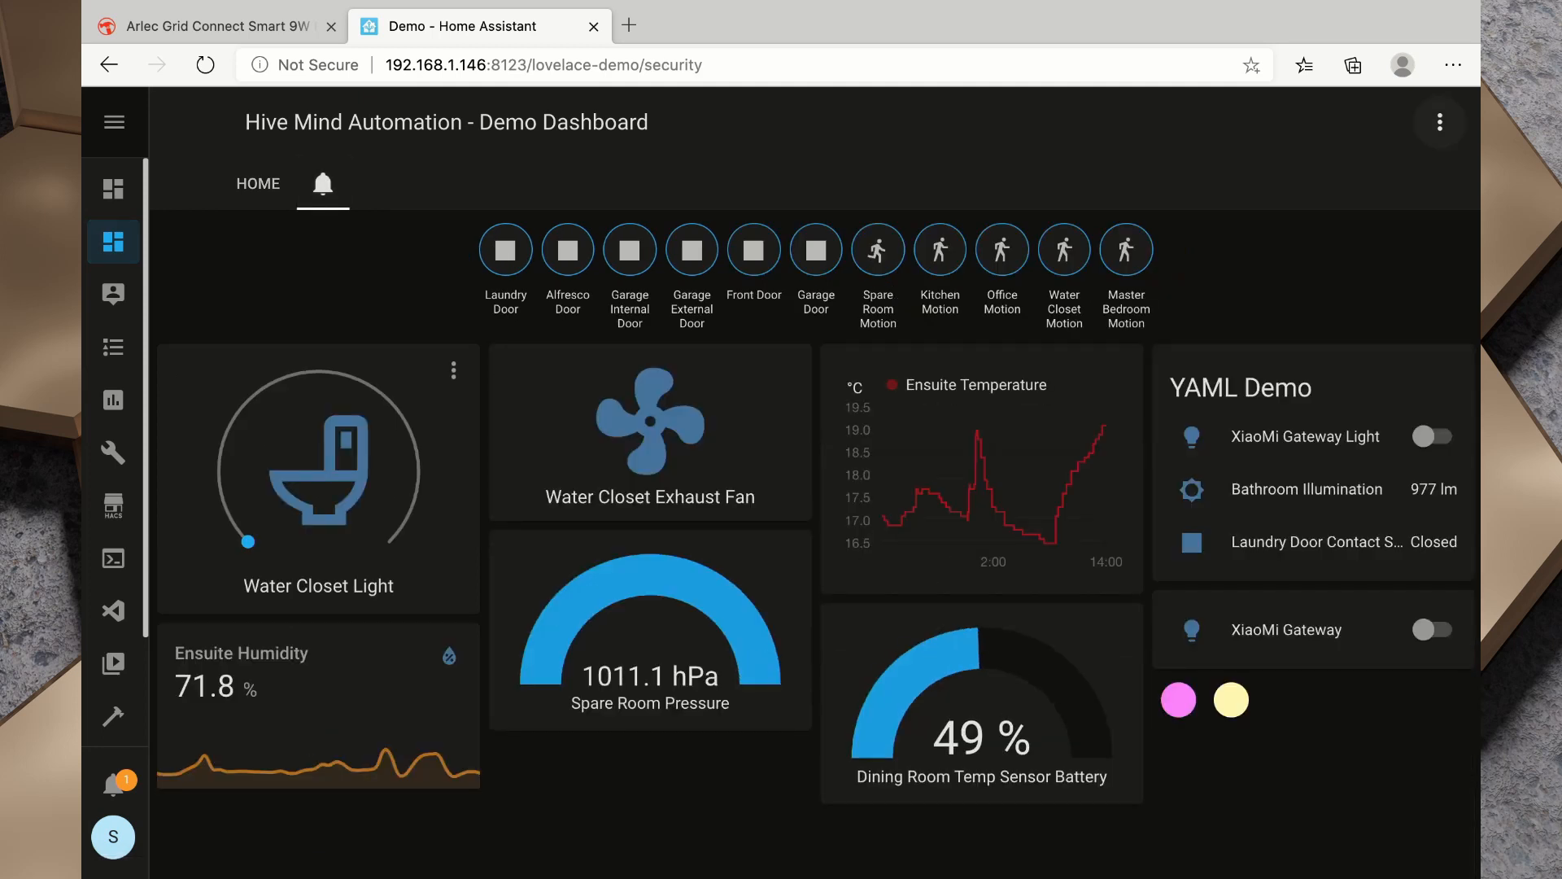
click(1440, 122)
click(1408, 183)
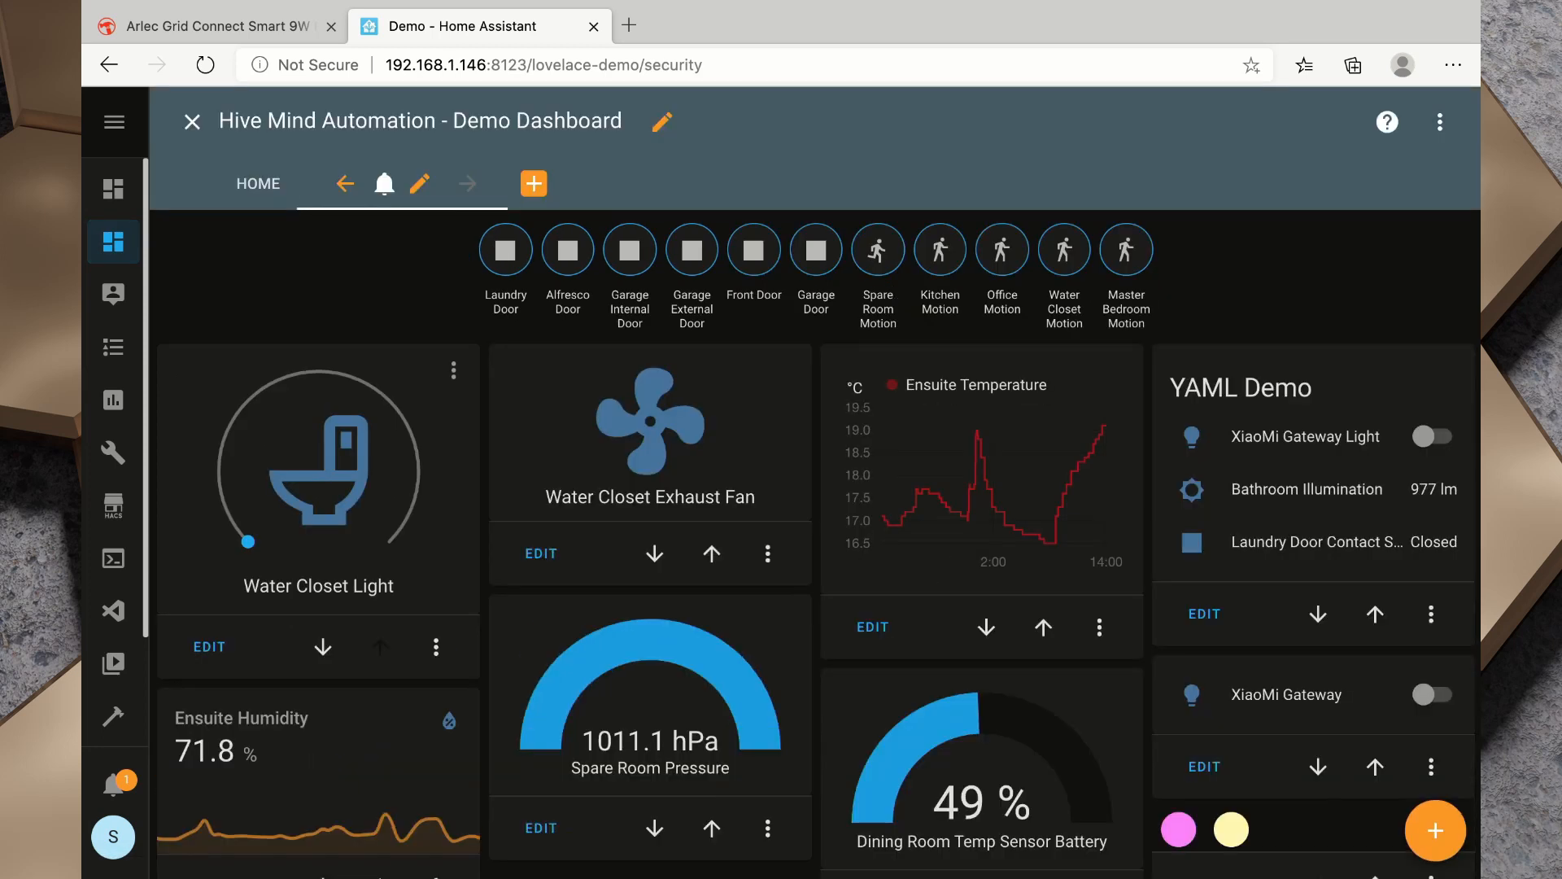
Add a Button card for switch.lamps to the Security view and name it Lamps.
scroll(650, 618, down, 2)
click(1435, 829)
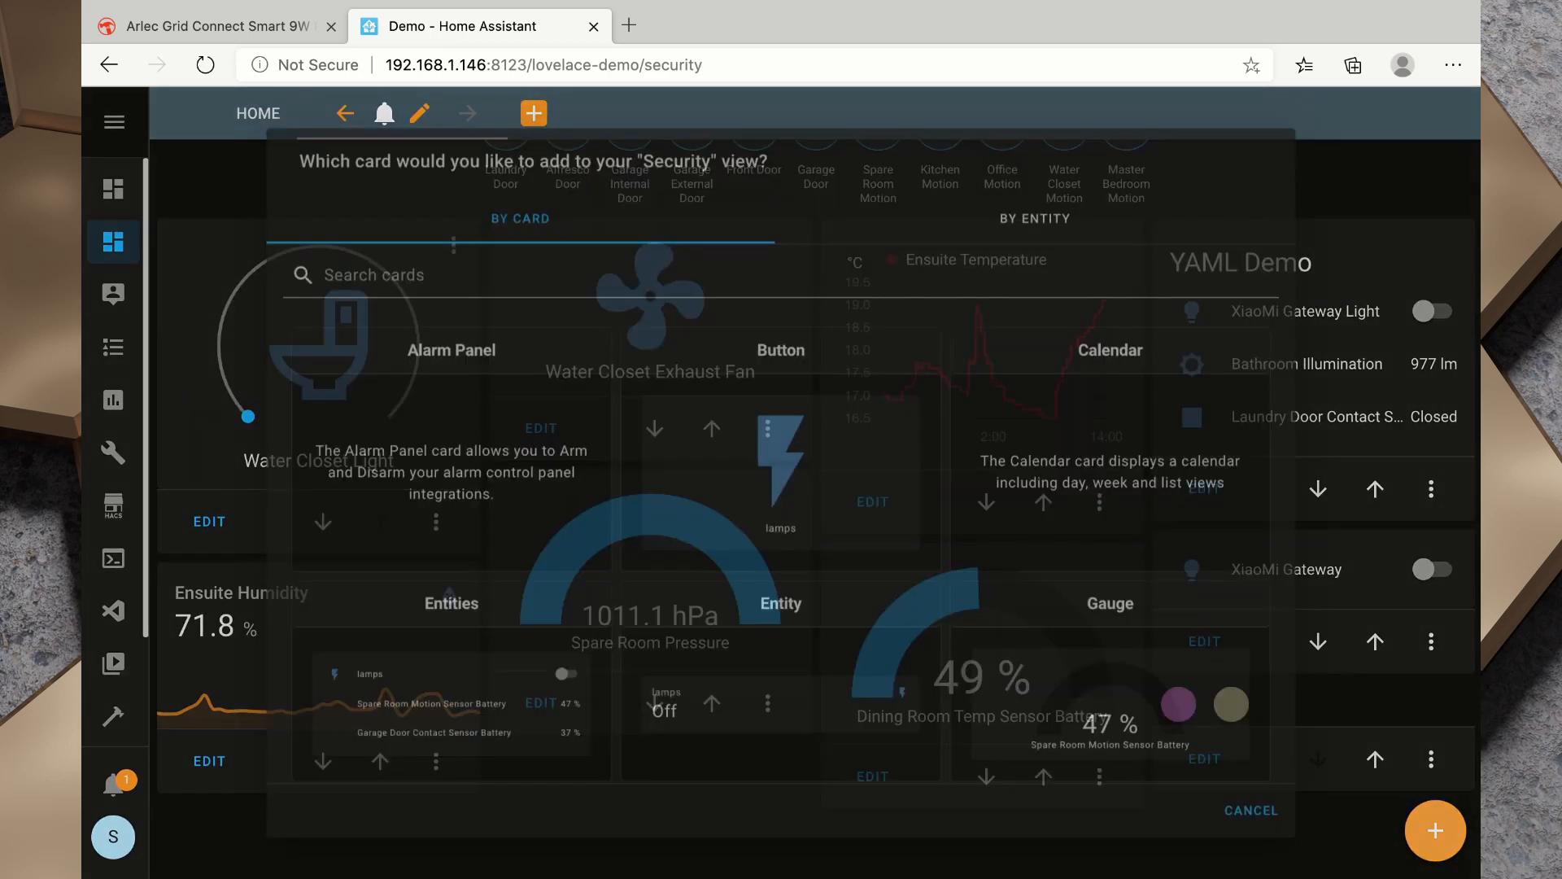
click(781, 472)
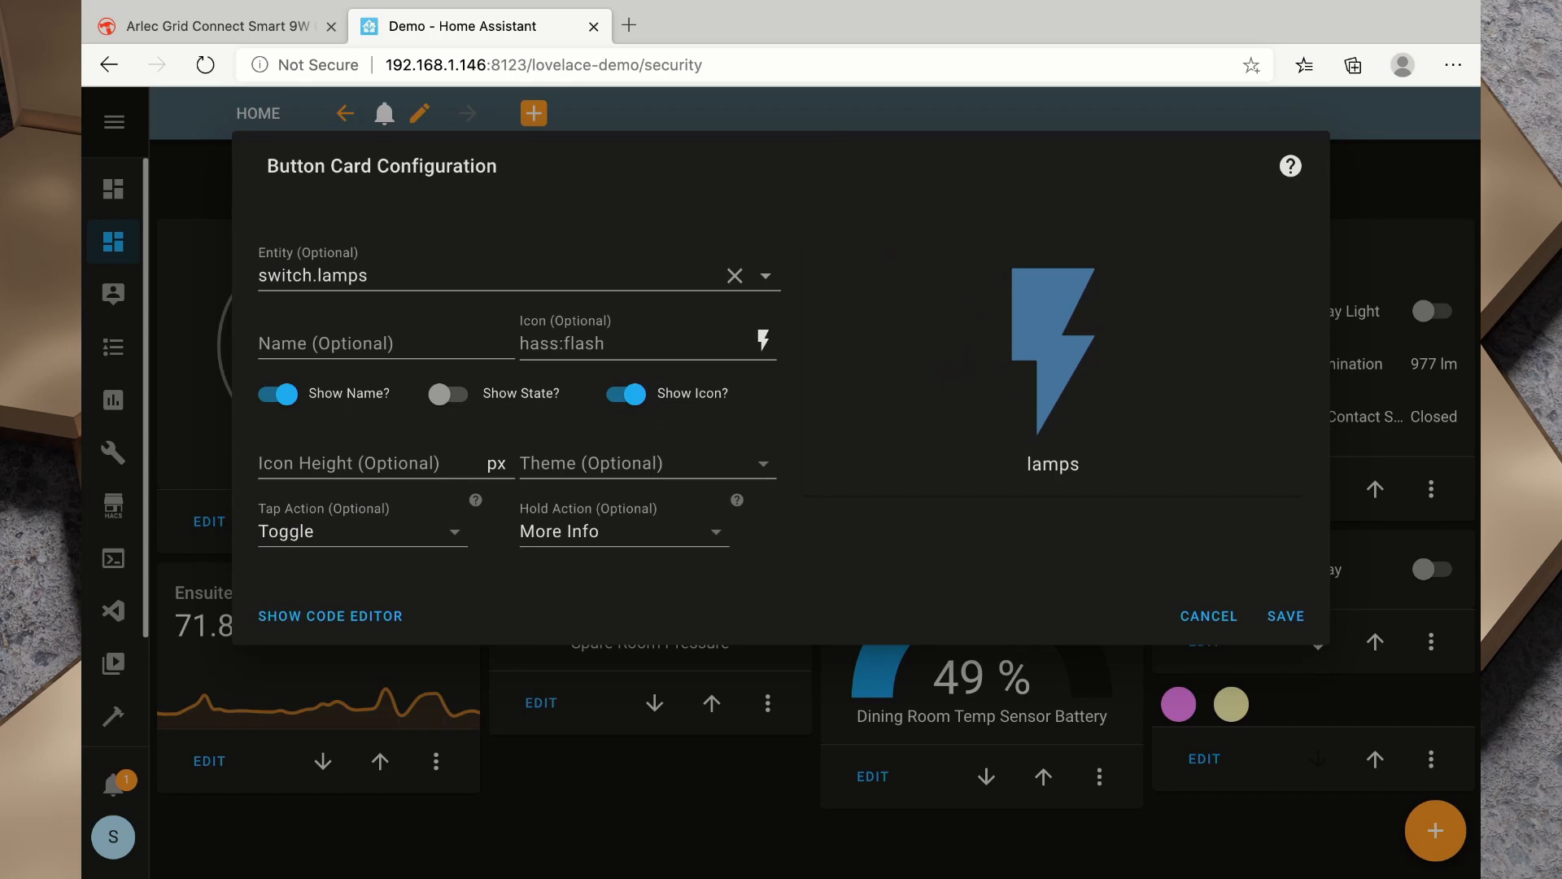
click(326, 343)
text(Lam)
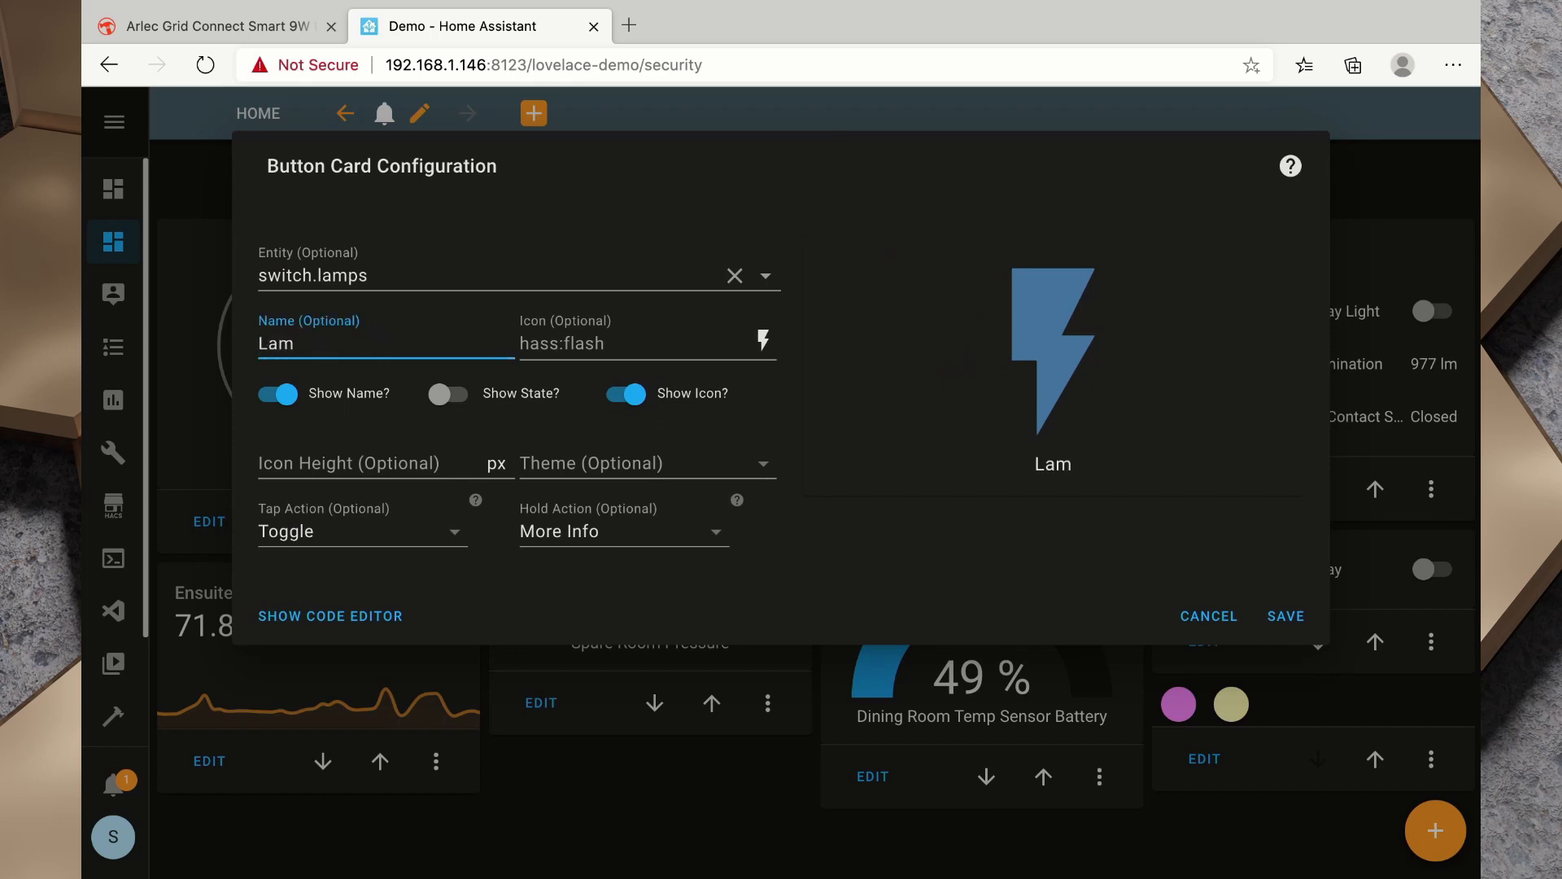
text(ps)
Set the Lamps button card's icon to hass:lamps and enable showing its state.
click(634, 343)
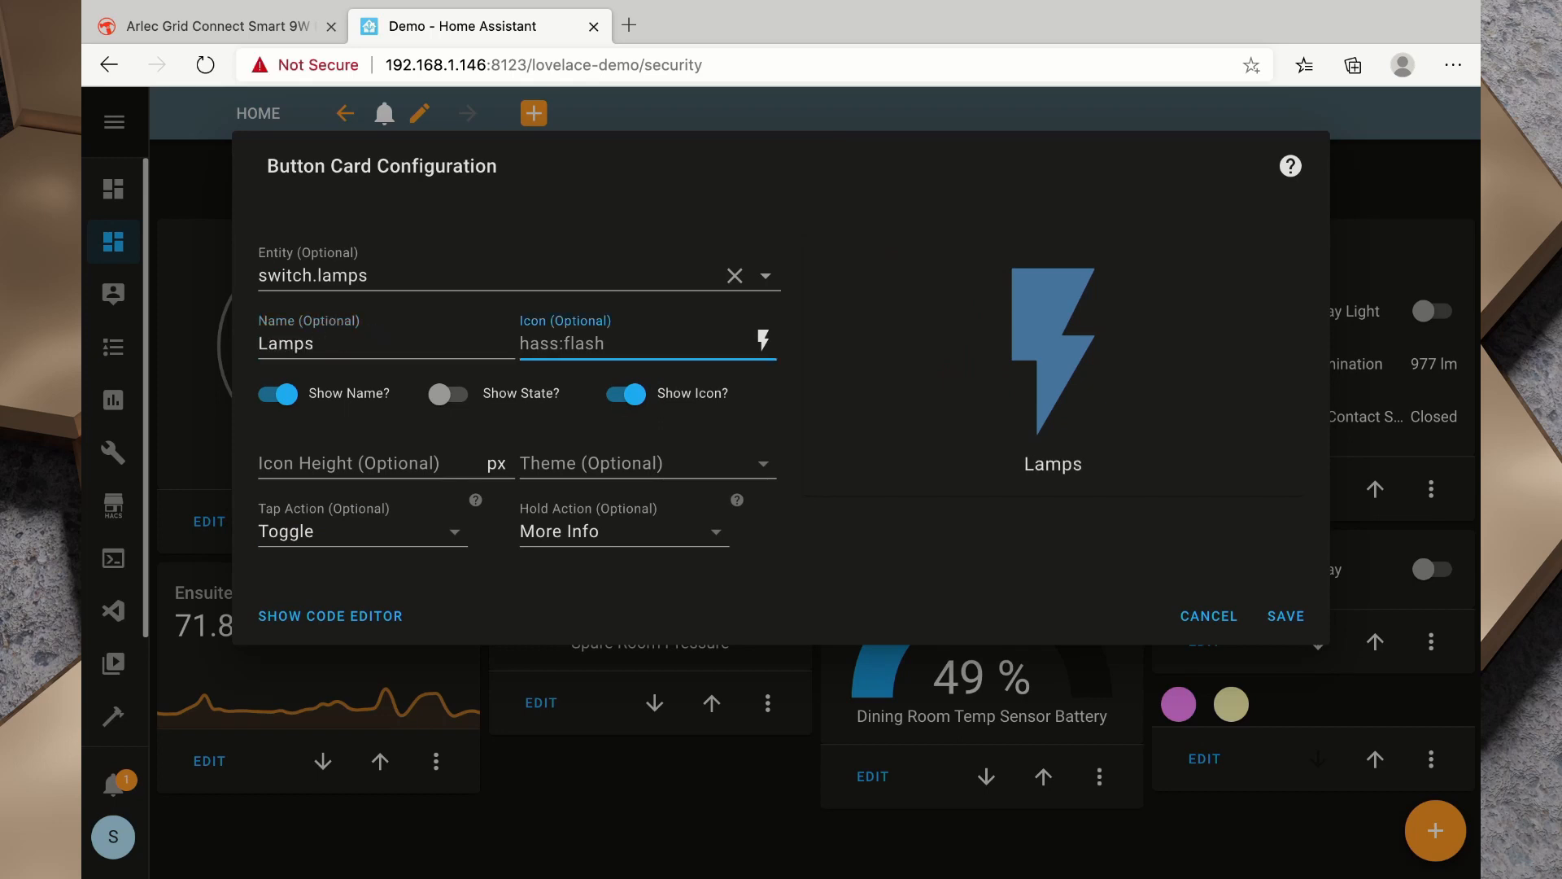
key(ctrl+a)
text(has)
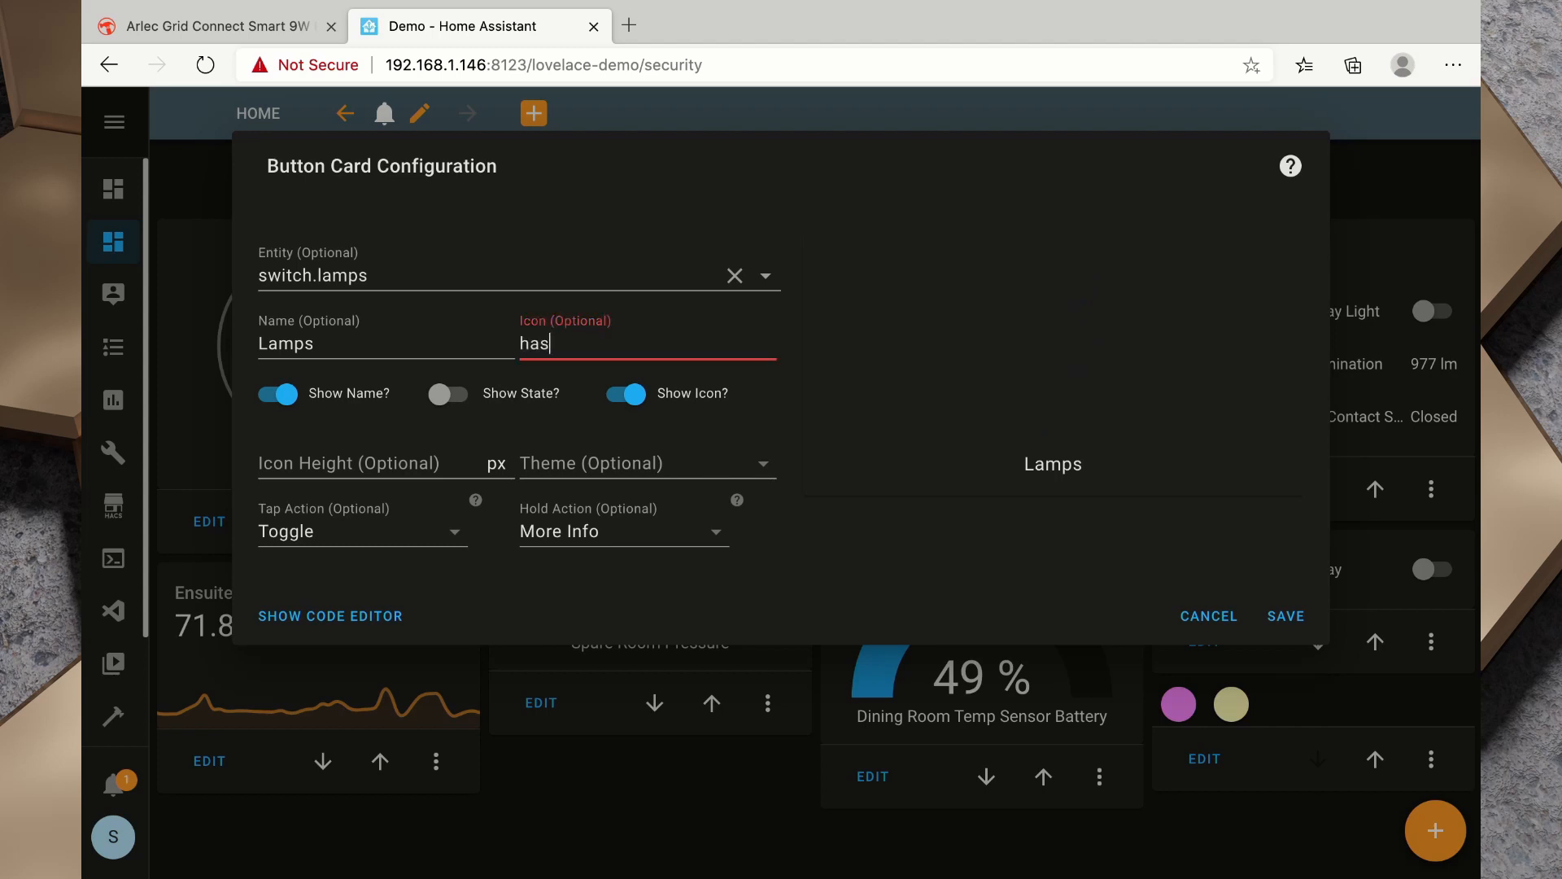
text(ss)
key(BackSpace)
text(:lamps)
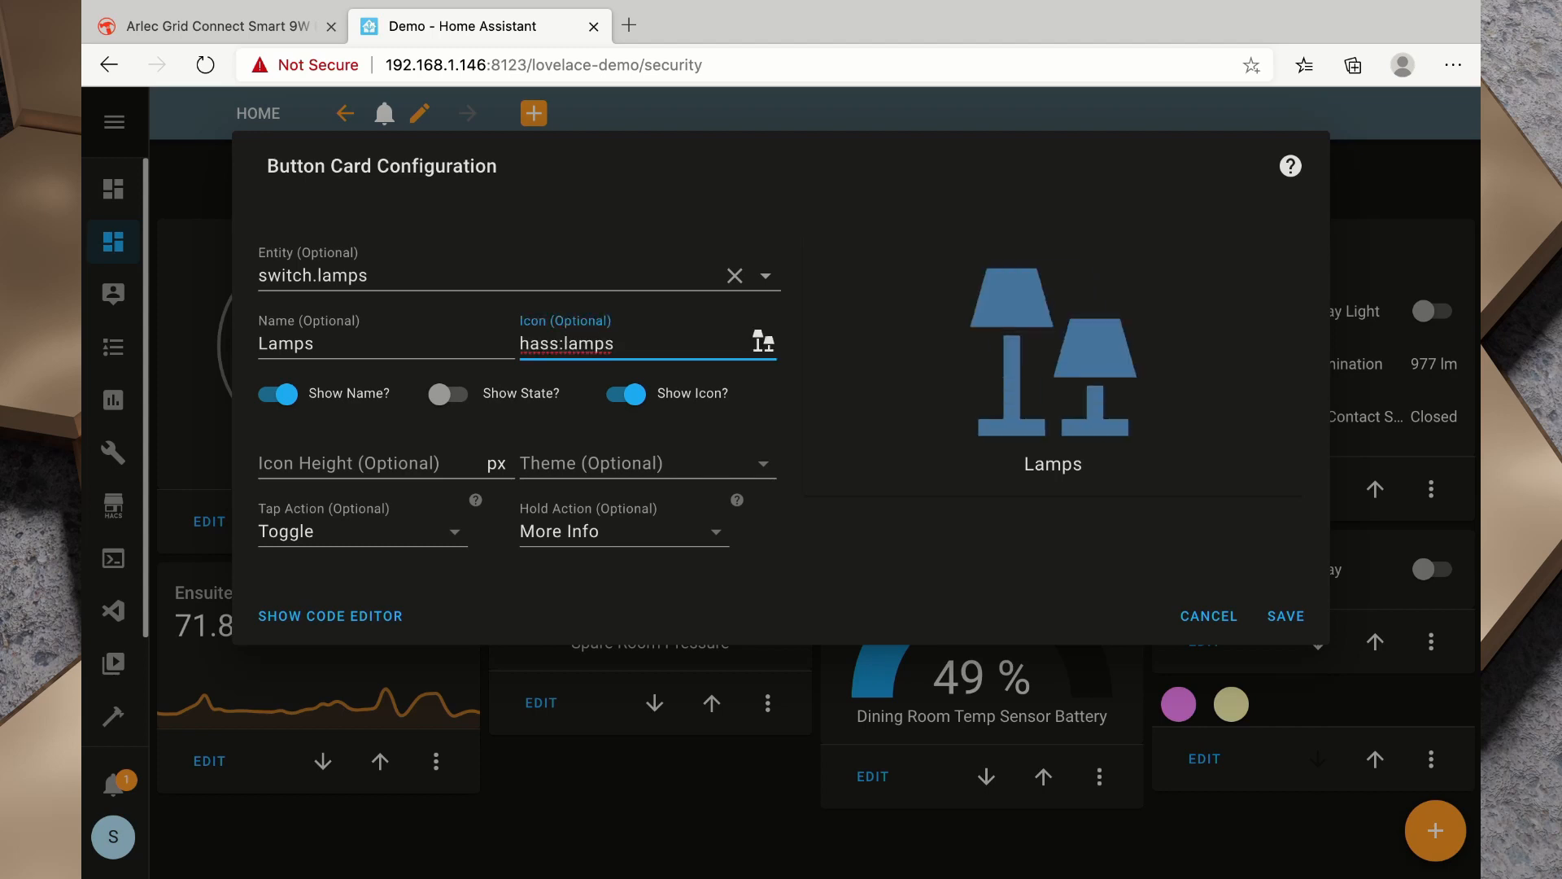
click(452, 394)
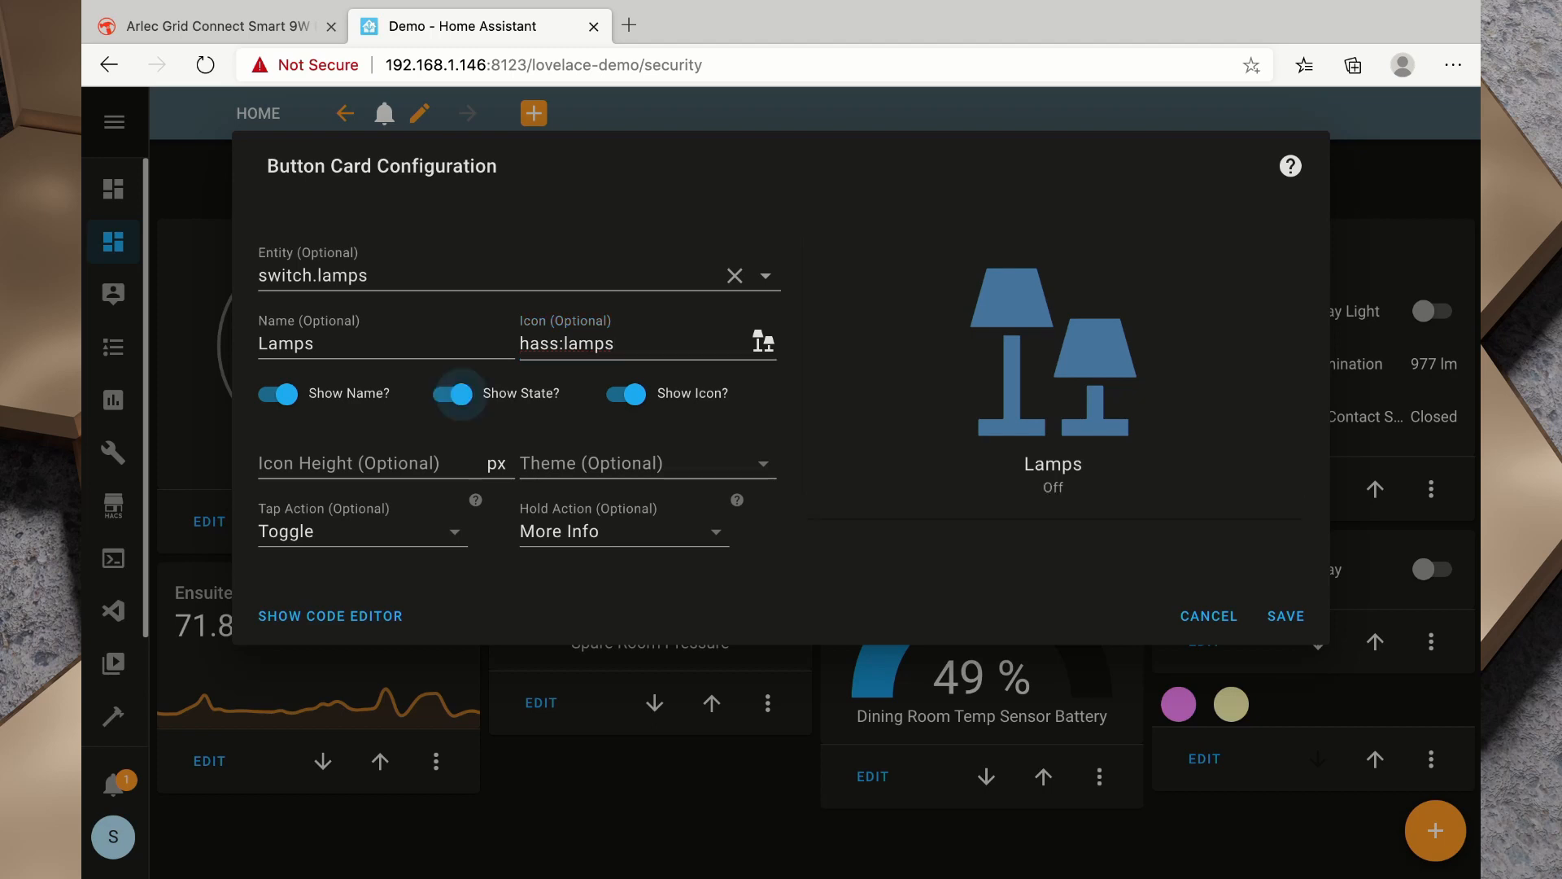
Save the Lamps button card and exit dashboard editing.
click(1286, 616)
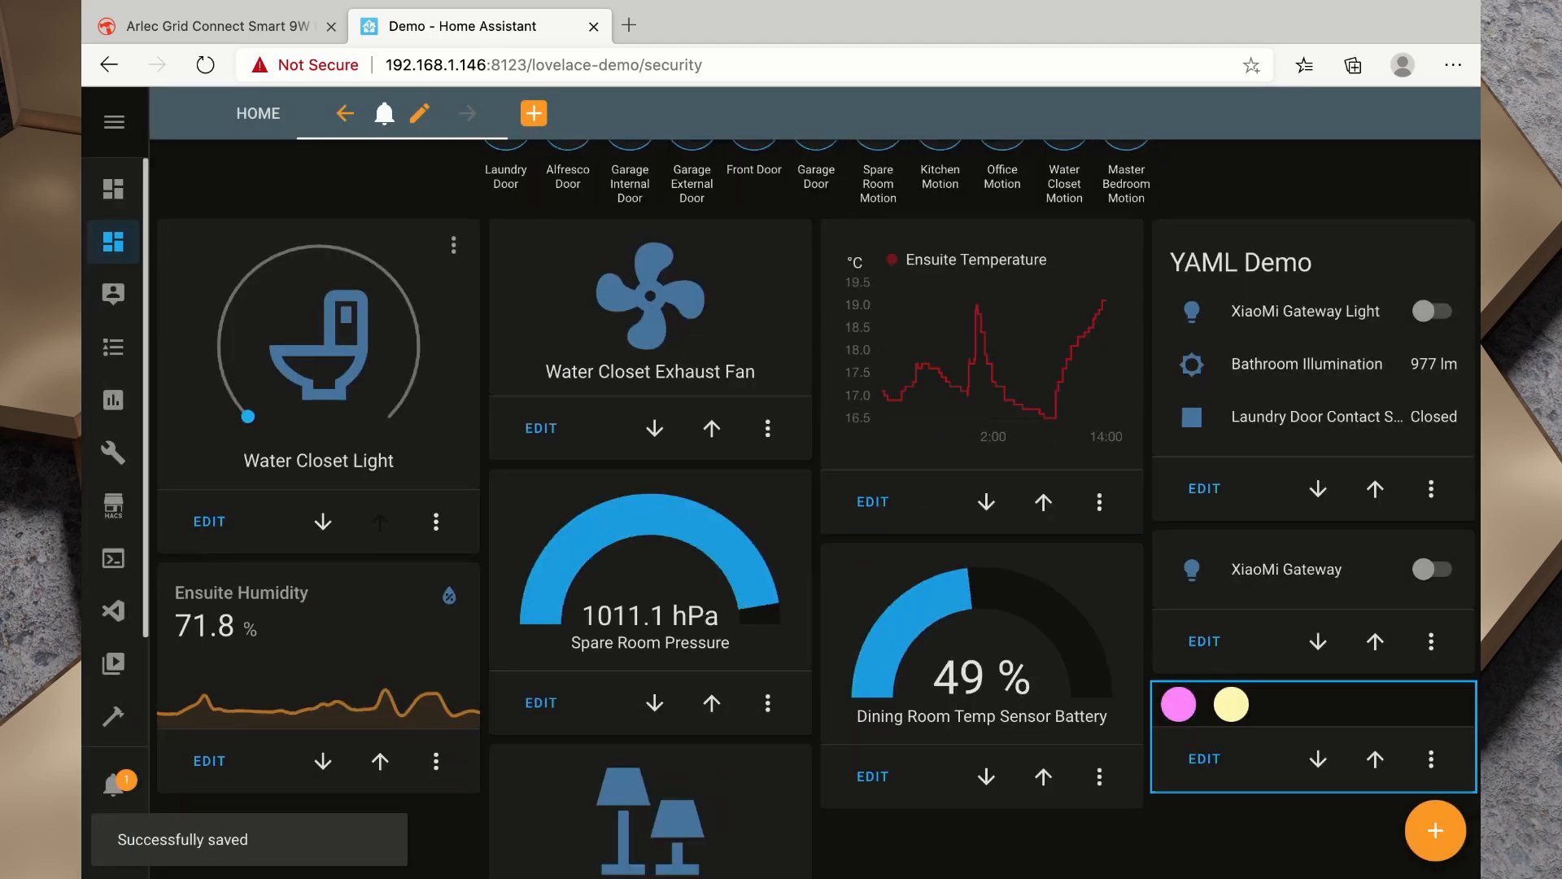
scroll(651, 676, down, 2)
scroll(650, 691, up, 3)
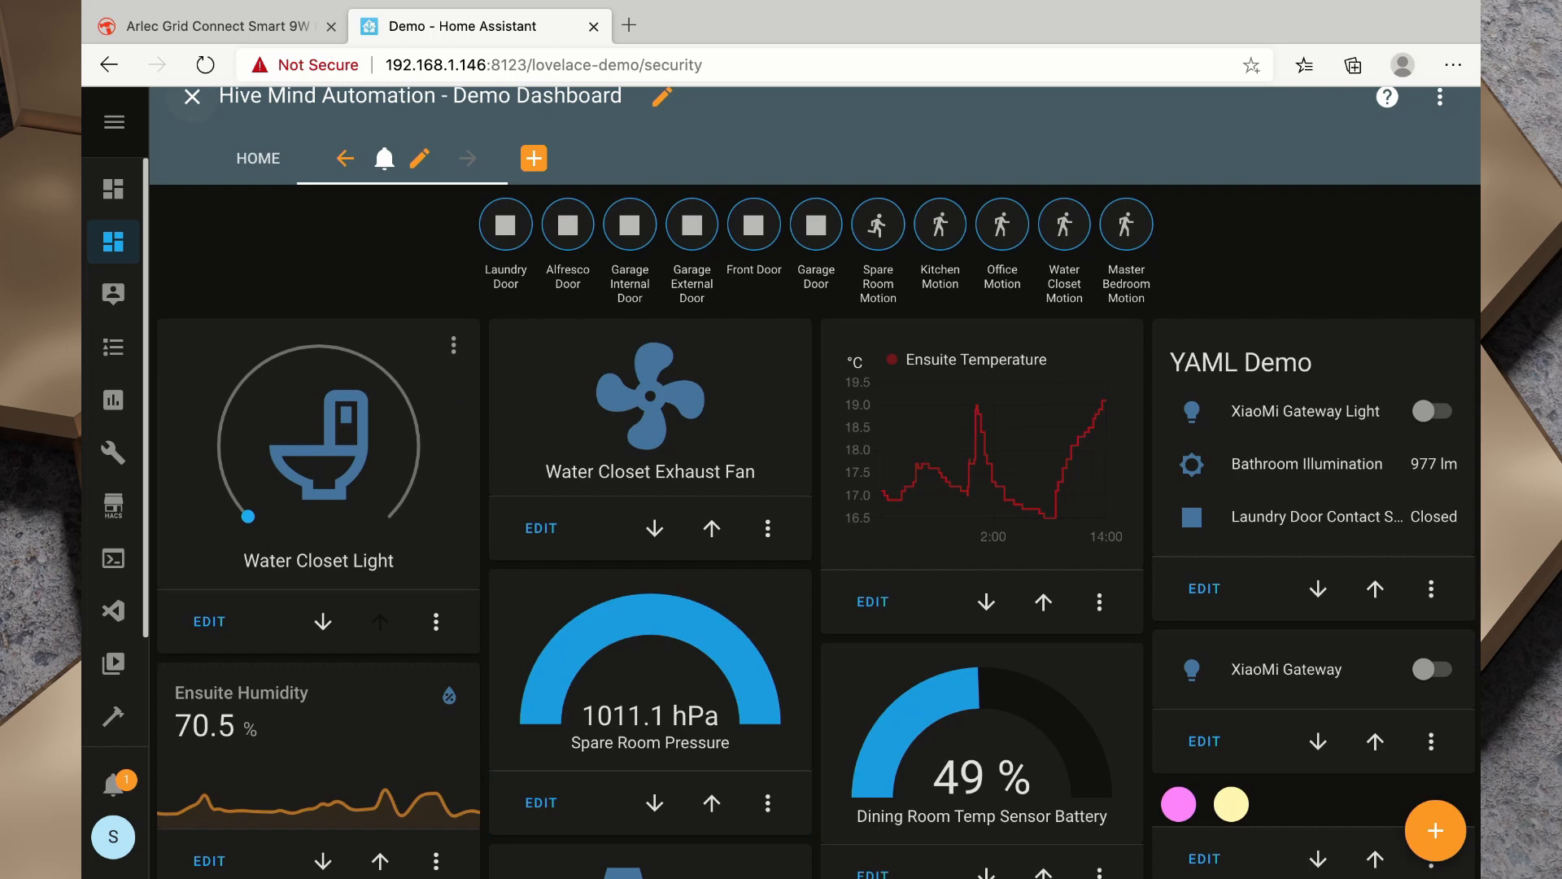
click(192, 97)
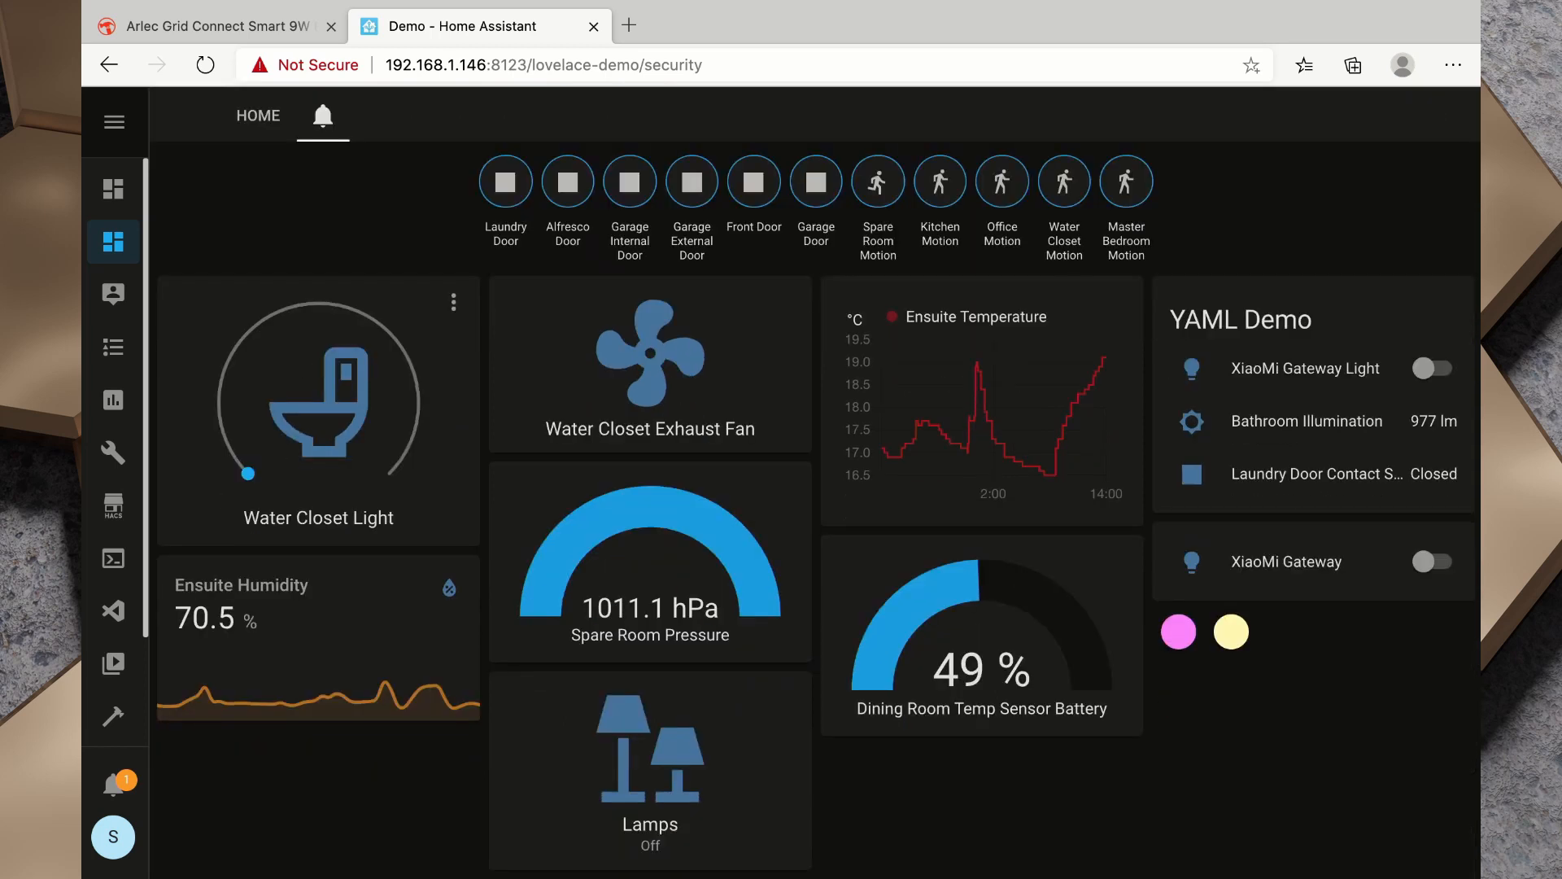